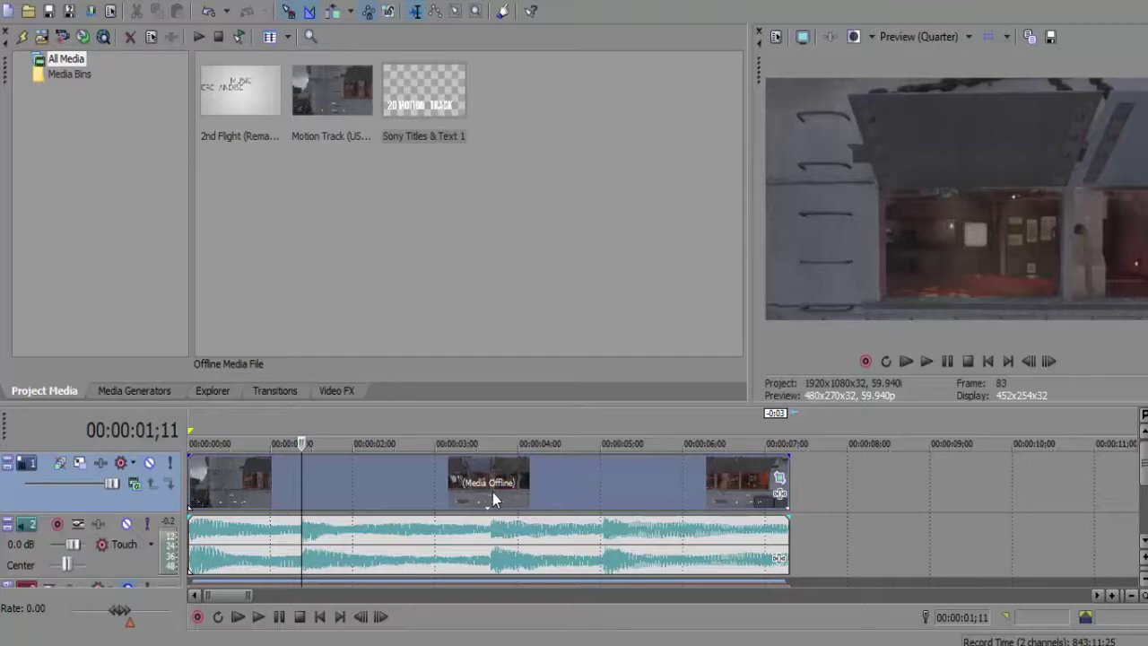
- Return the playhead to 00:00:00;00 at the project start
{"action": "left_click", "coordinate": [320, 617]}
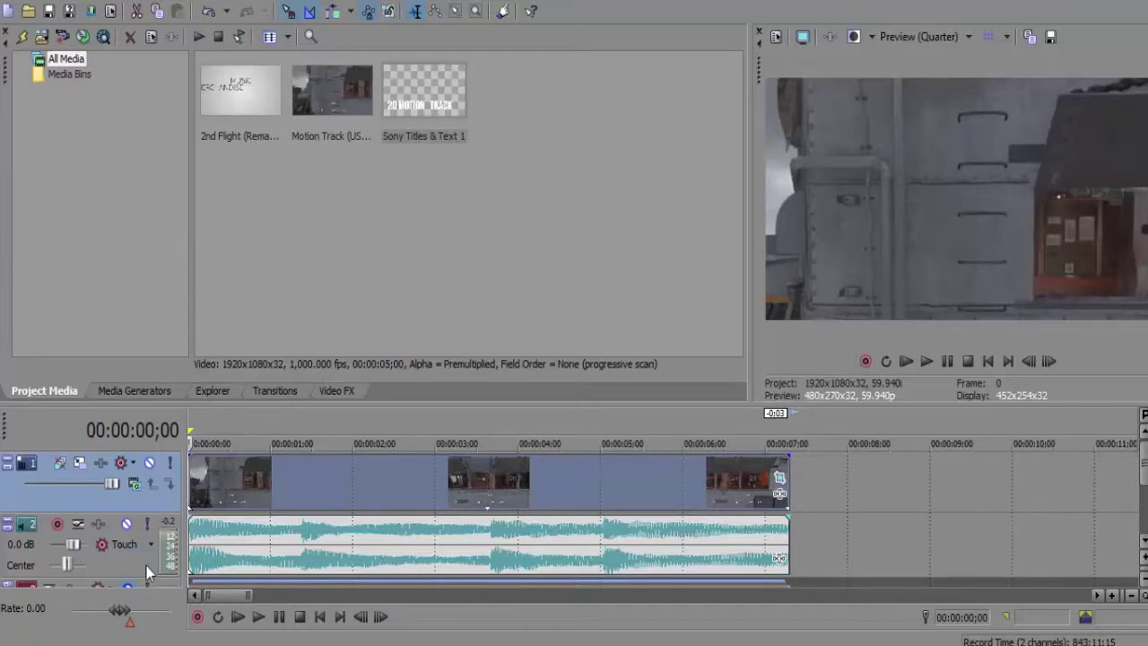
- Scrub through the music track around 02;05–03;00 to find the first beat, then return to the start
{"action": "left_click", "coordinate": [278, 542]}
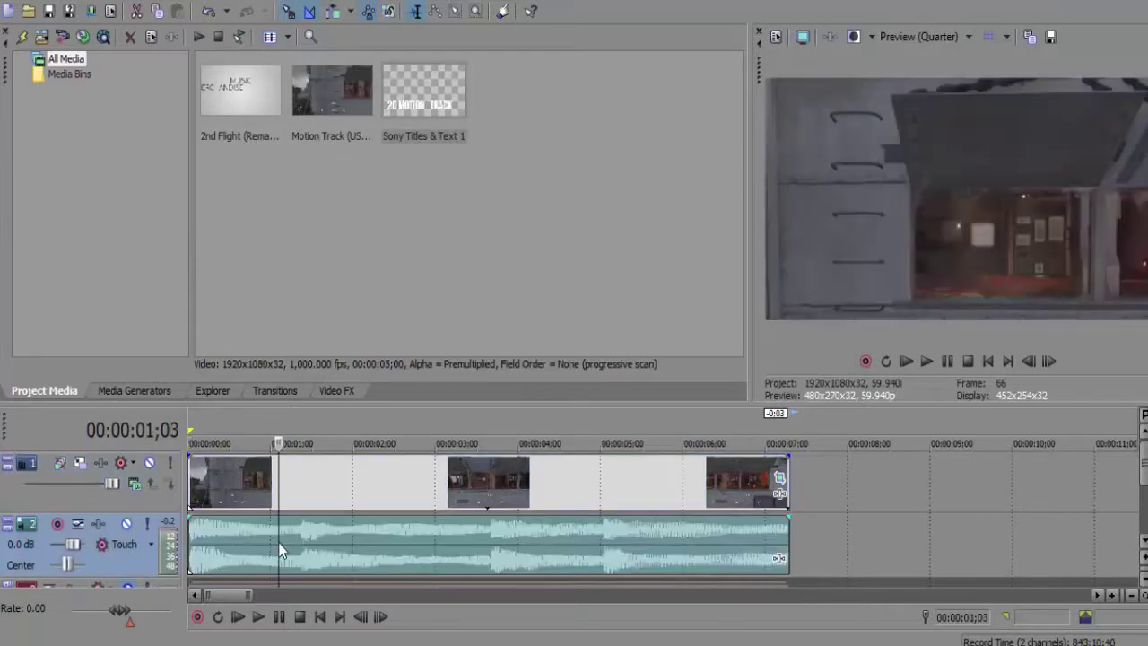
{"action": "double_click", "coordinate": [437, 554]}
{"action": "left_click", "coordinate": [428, 555]}
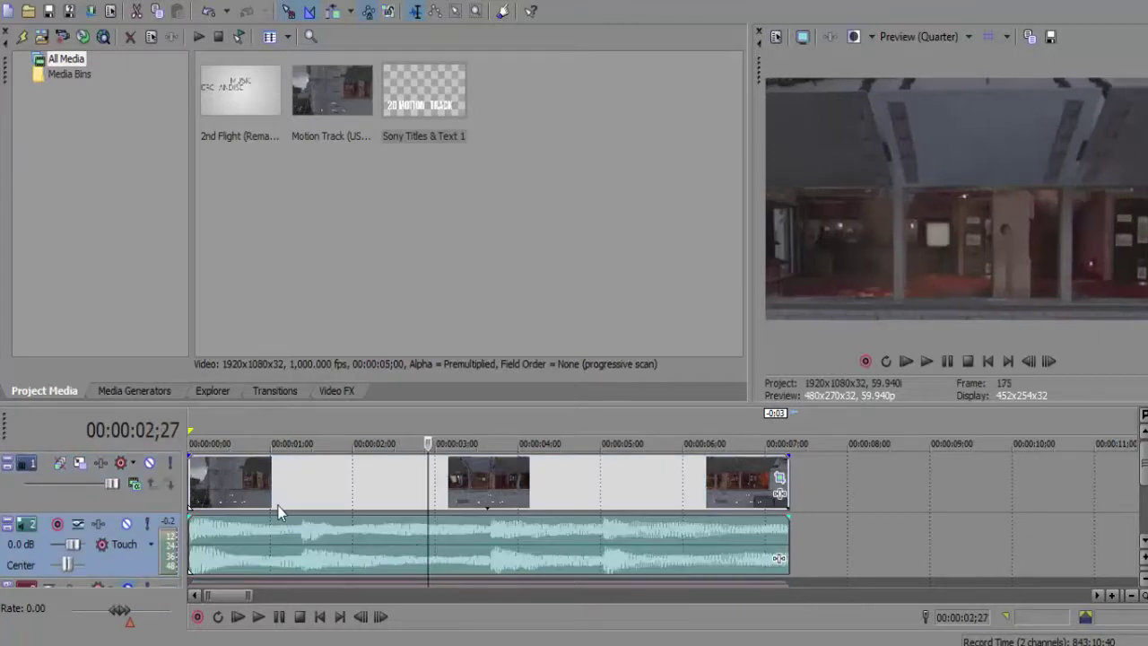
{"action": "double_click", "coordinate": [367, 476]}
{"action": "left_click", "coordinate": [392, 538]}
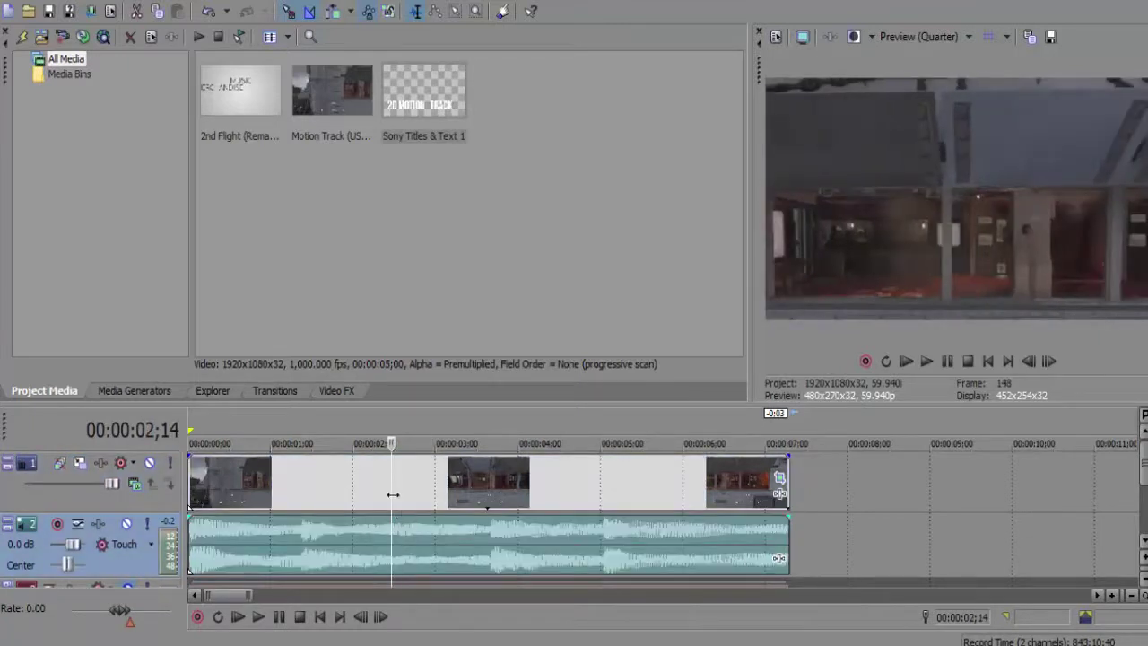
{"action": "double_click", "coordinate": [393, 494]}
{"action": "left_click", "coordinate": [367, 547]}
{"action": "left_click", "coordinate": [435, 533]}
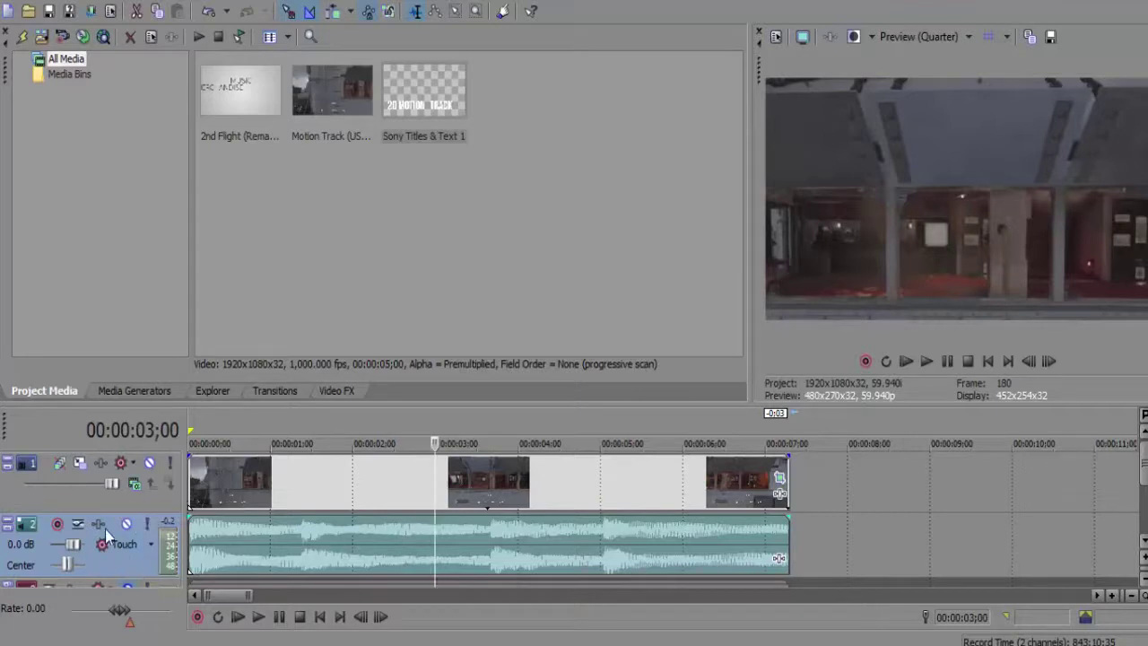
{"action": "key", "text": "ctrl+Home"}
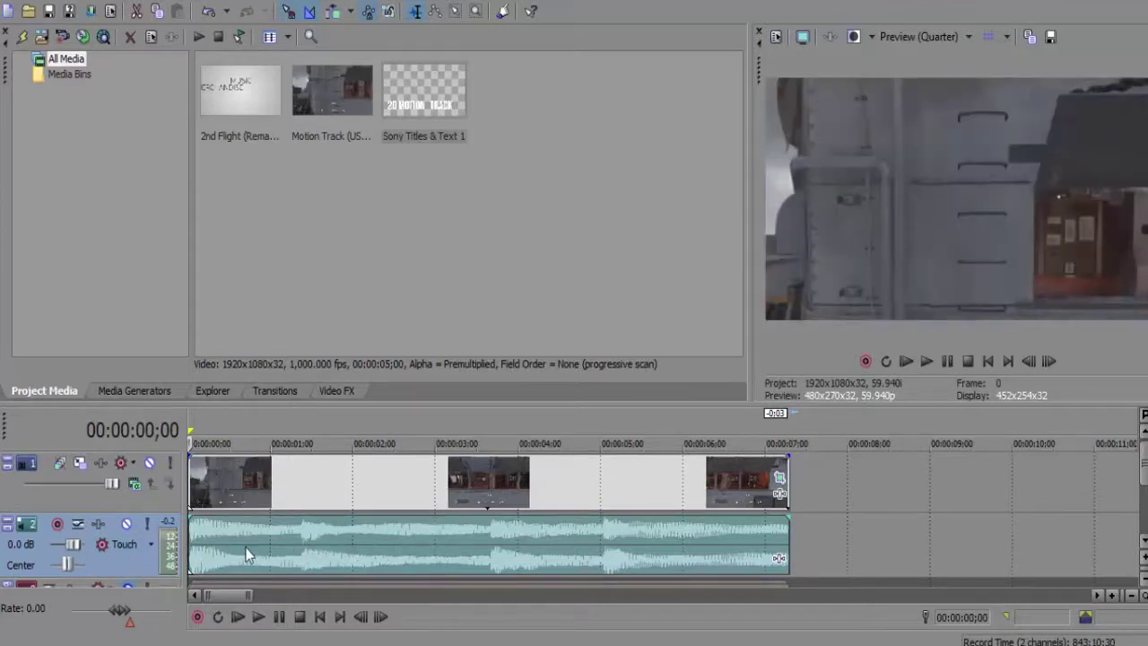
- Park the playhead on the first beat at 00:00:01;11 and zoom the timeline in
{"action": "left_click", "coordinate": [321, 489]}
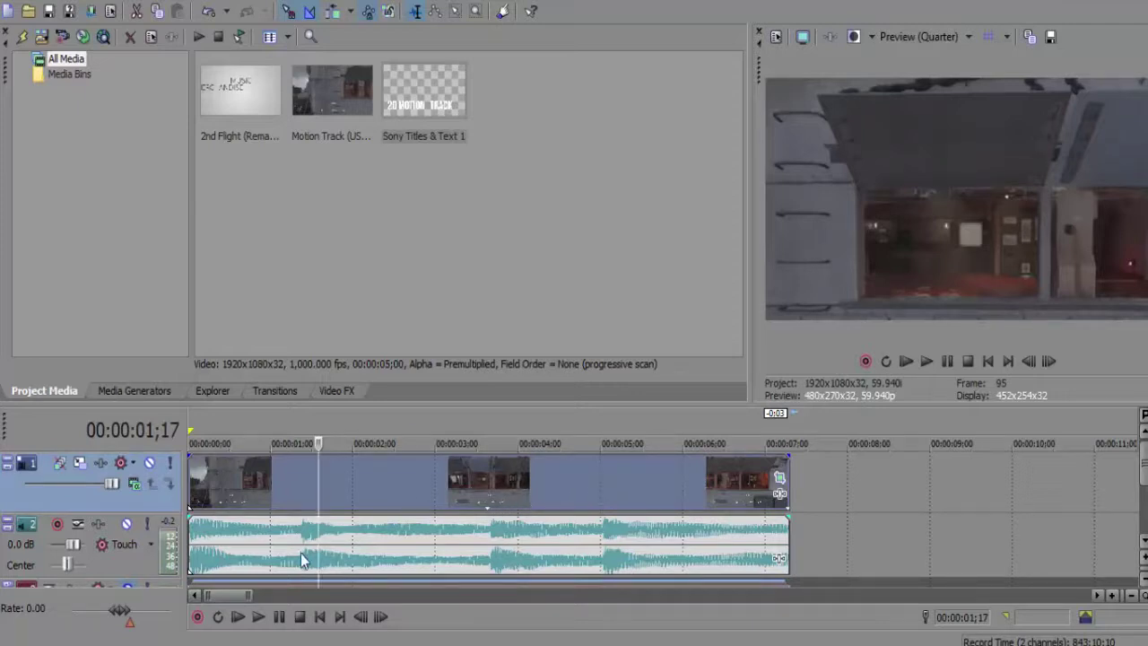
{"action": "left_click", "coordinate": [197, 539]}
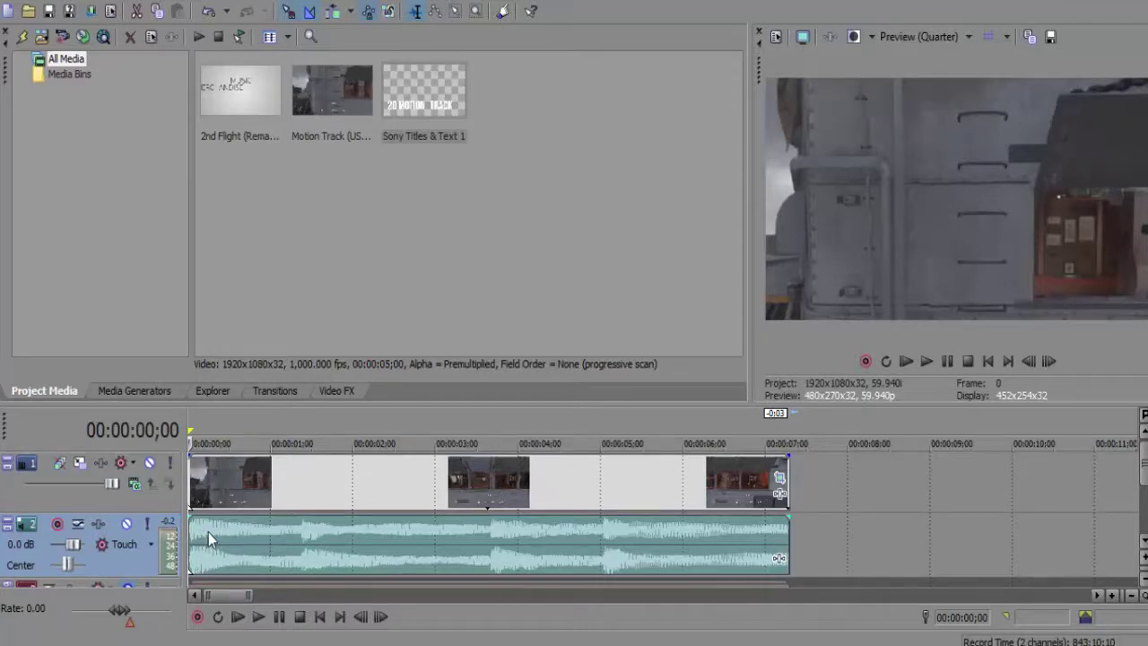
{"action": "left_click", "coordinate": [301, 527]}
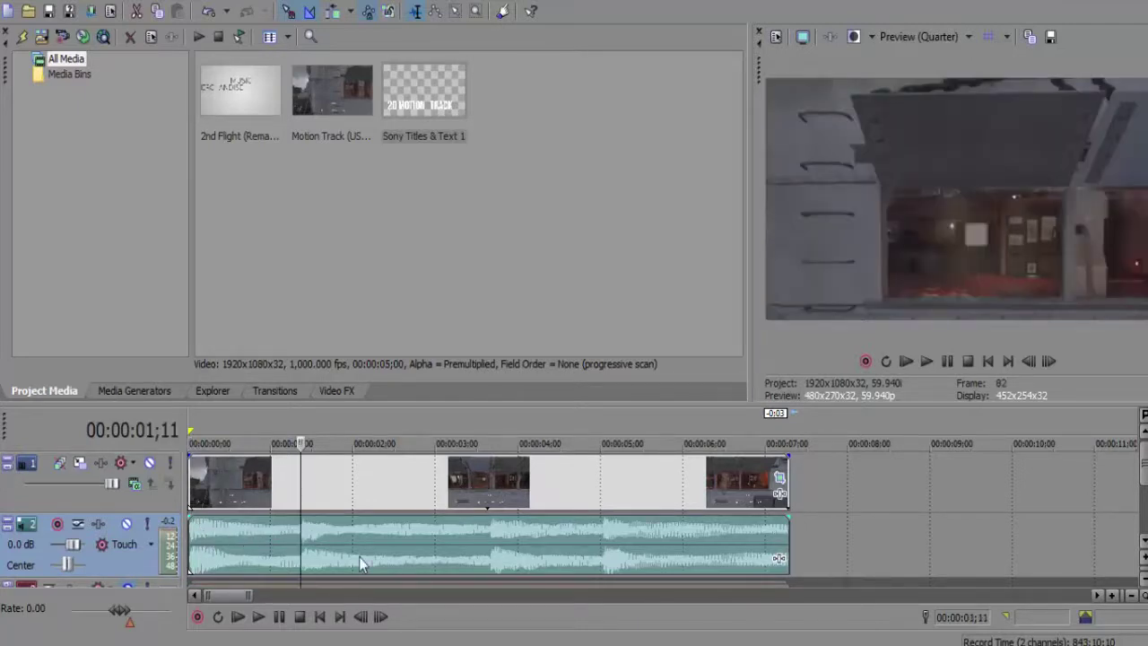
{"action": "left_click", "coordinate": [1113, 596]}
- Zoom to single frames and drop marker 1 on the first beat at 00:00:01;12
{"action": "left_click", "coordinate": [1112, 595]}
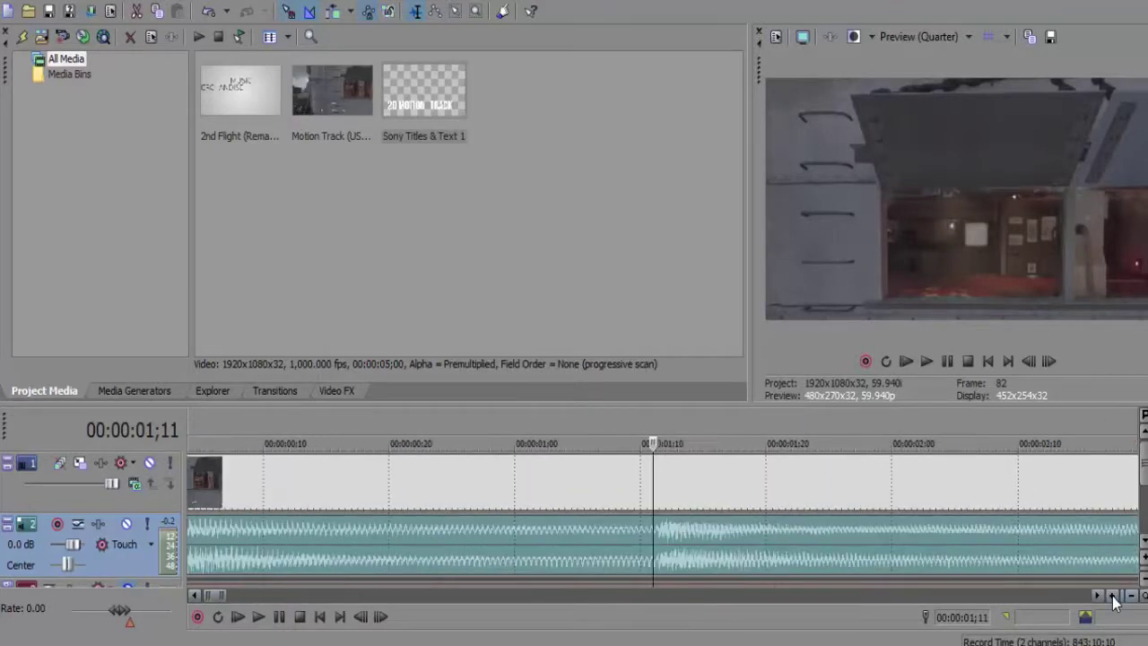
{"action": "double_click", "coordinate": [381, 617]}
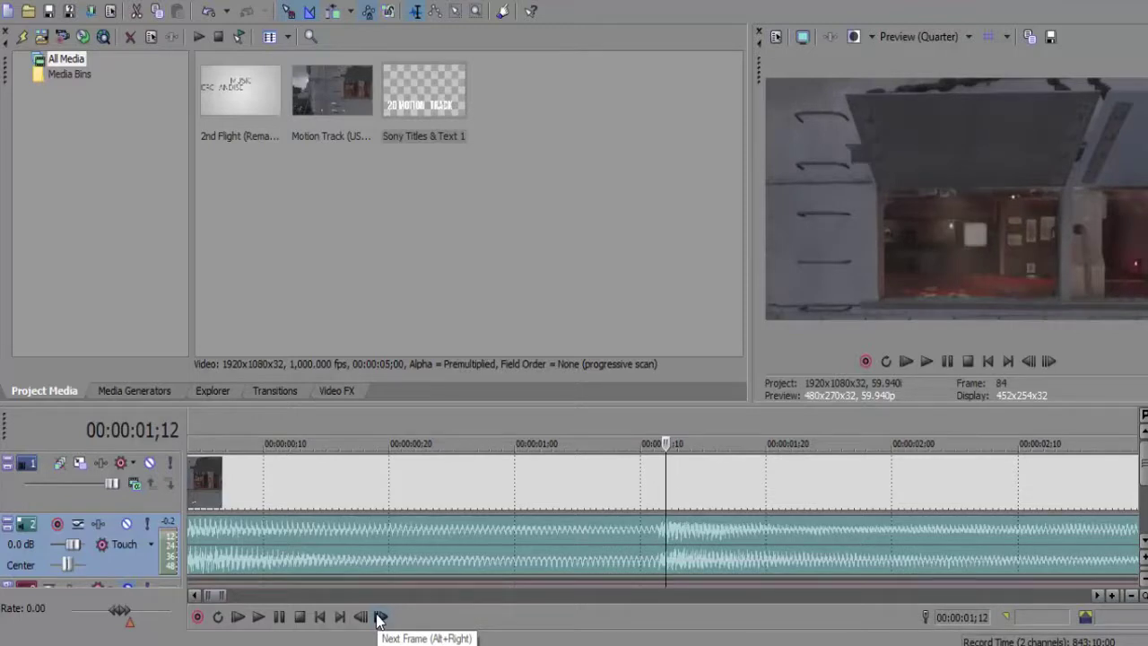
{"action": "key", "text": "shift+End"}
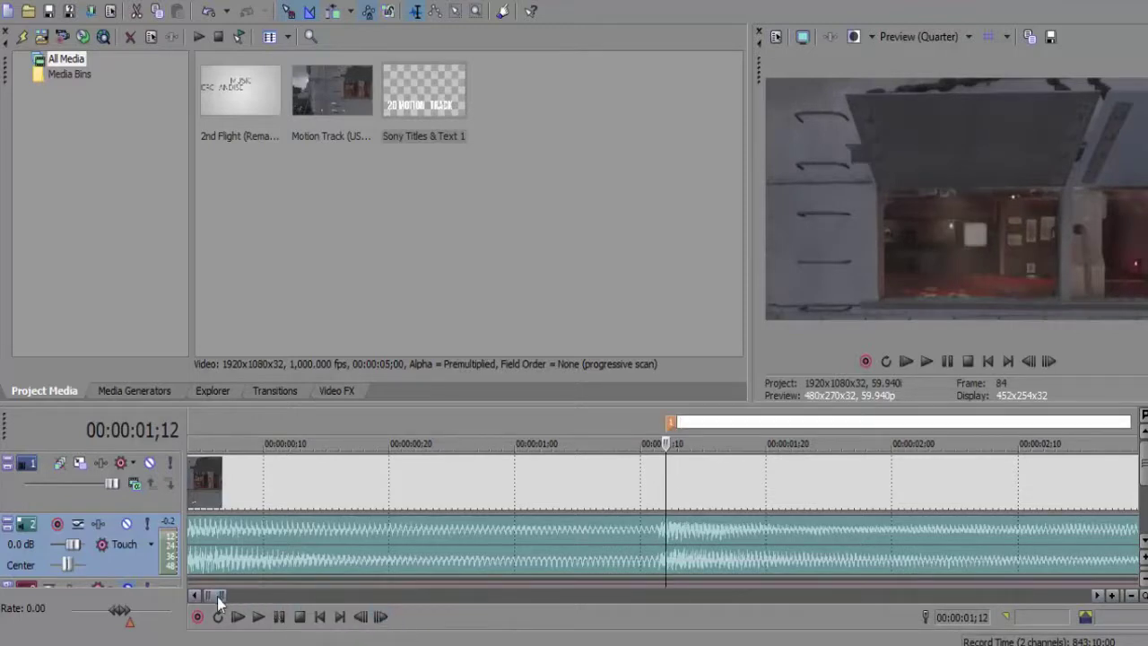
{"action": "left_click_drag", "start_coordinate": [223, 594], "coordinate": [230, 595]}
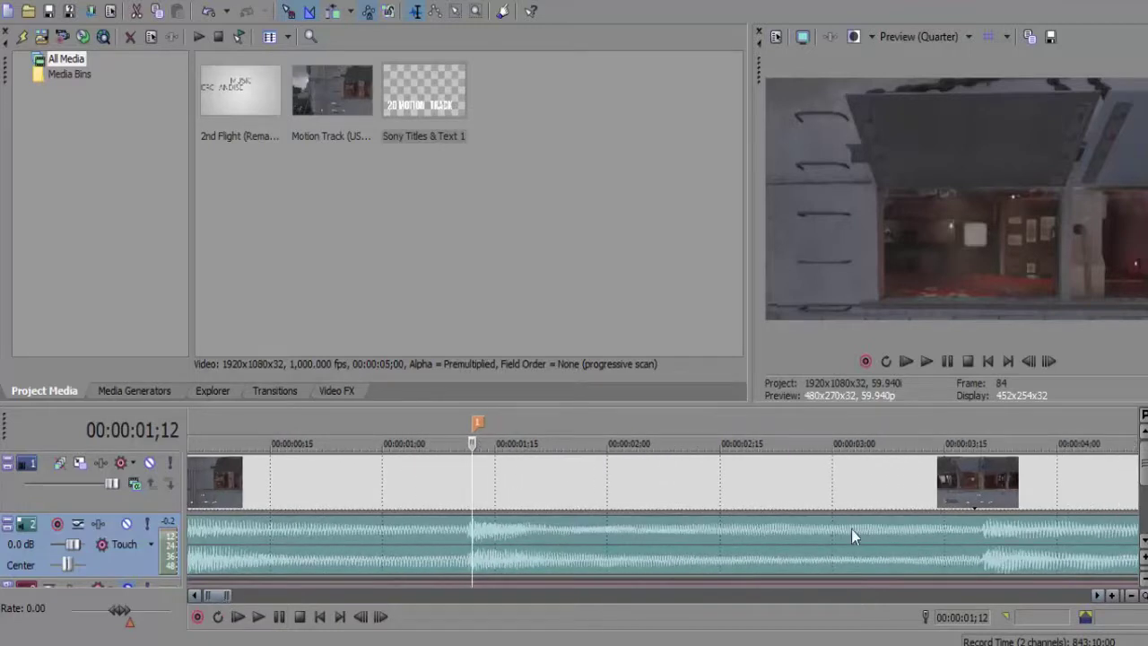
- Add marker 2 at the 03;20 beat and marker 3 at the 05;01 beat
{"action": "left_click", "coordinate": [982, 533]}
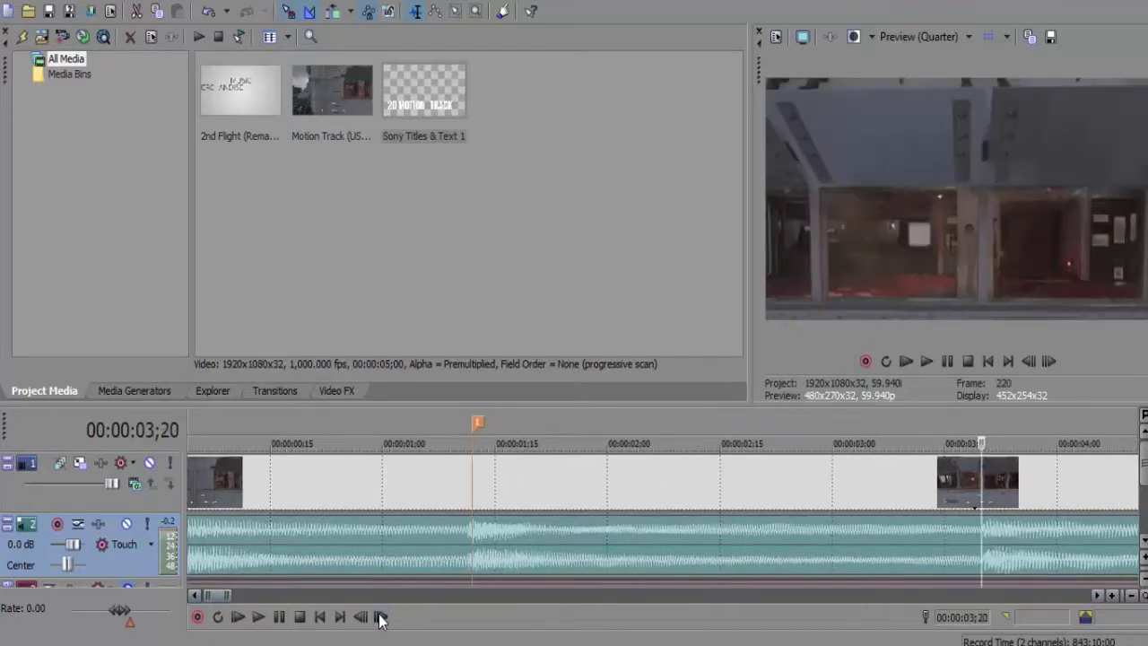
{"action": "key", "text": "m"}
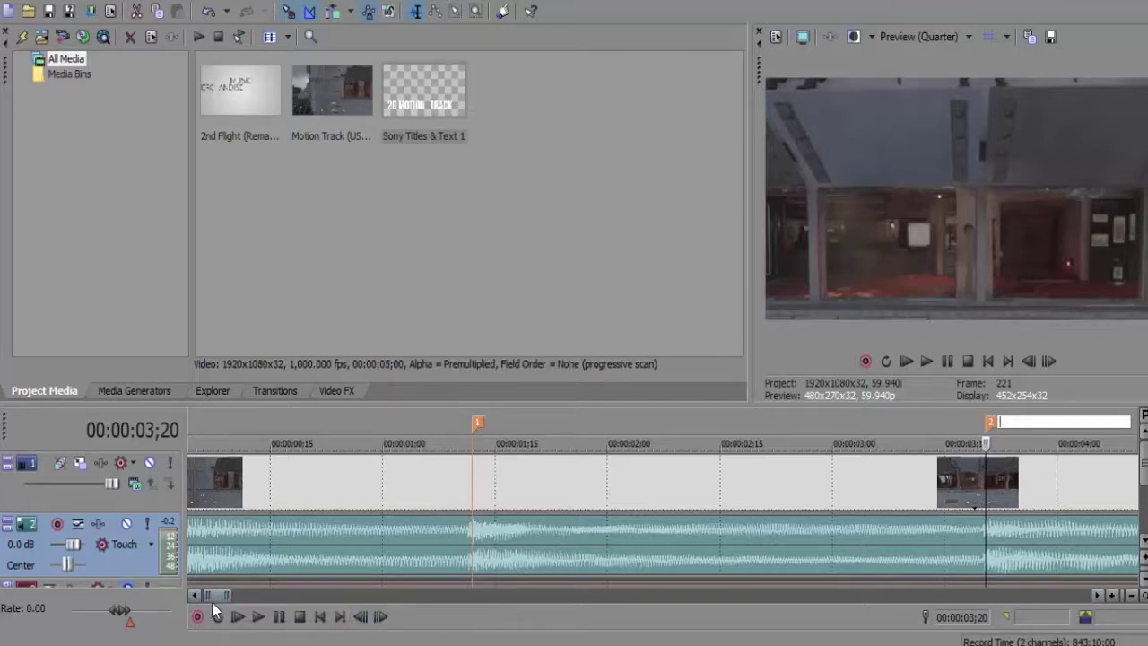
{"action": "key", "text": "backslash"}
{"action": "left_click_drag", "start_coordinate": [220, 604], "coordinate": [226, 606]}
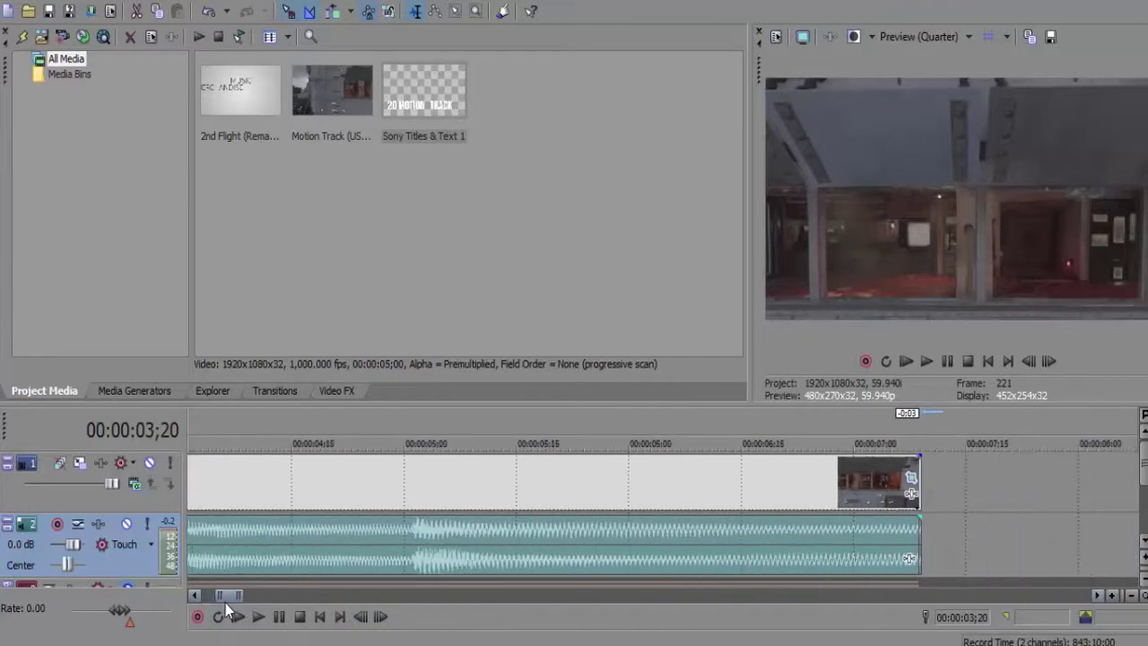
{"action": "left_click", "coordinate": [414, 532]}
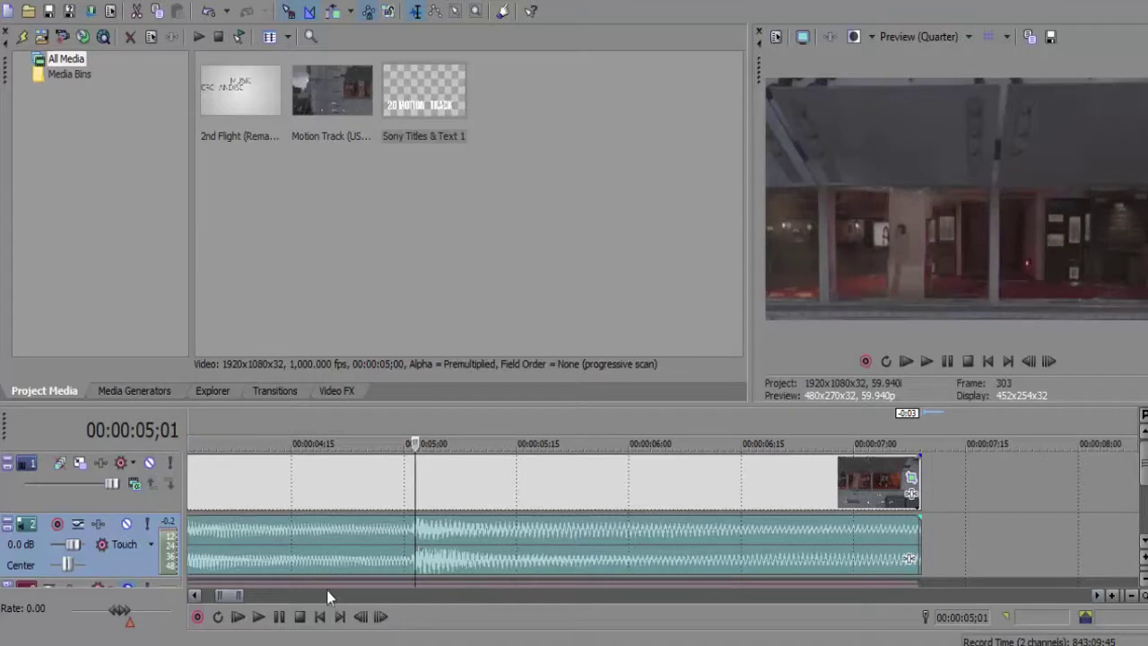
{"action": "key", "text": "m"}
{"action": "left_click_drag", "start_coordinate": [242, 595], "coordinate": [227, 600]}
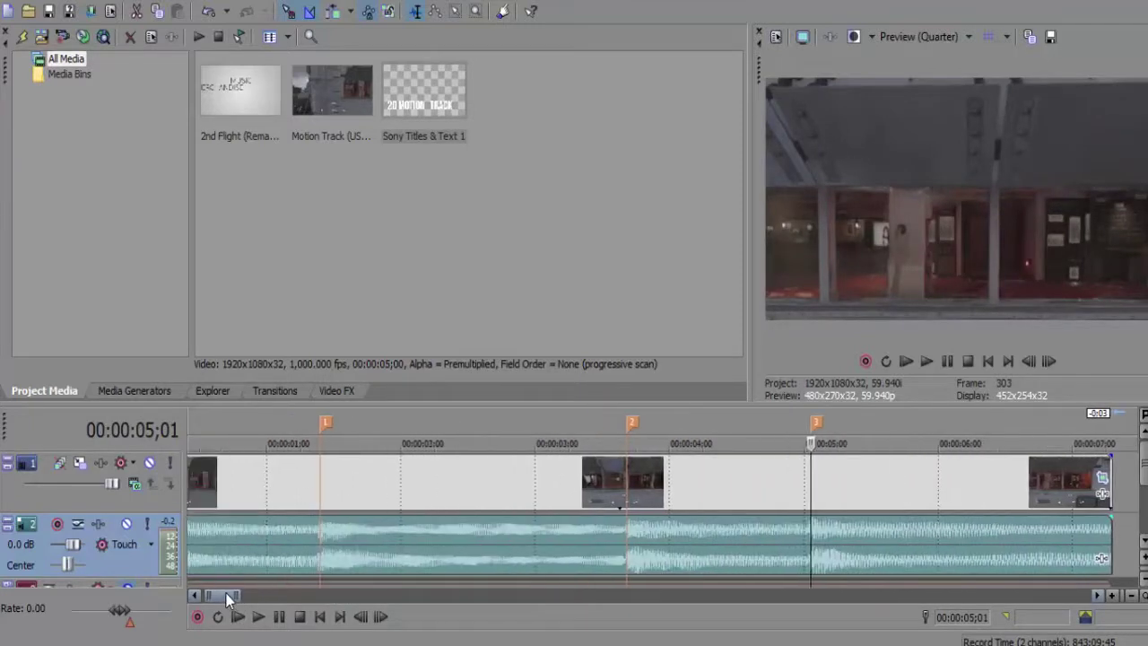
{"action": "scroll", "coordinate": [227, 601], "scroll_direction": "down", "scroll_amount": 4}
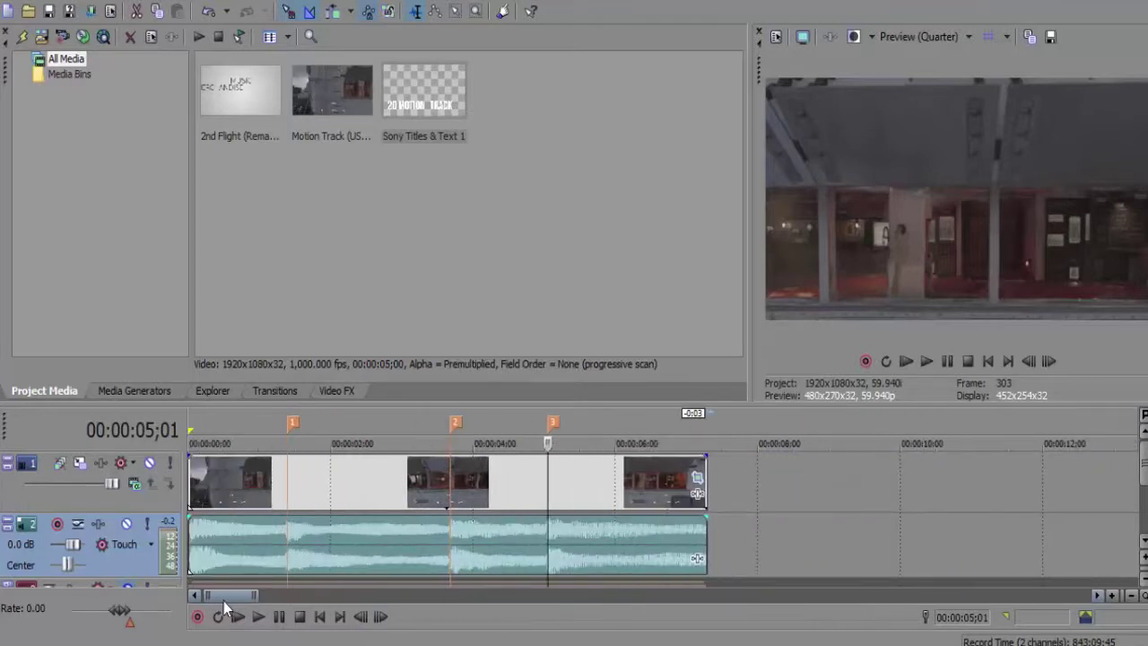
- Insert a Velocity envelope on the video events
{"action": "left_click", "coordinate": [248, 487]}
{"action": "right_click", "coordinate": [248, 488]}
{"action": "mouse_move", "coordinate": [364, 472]}
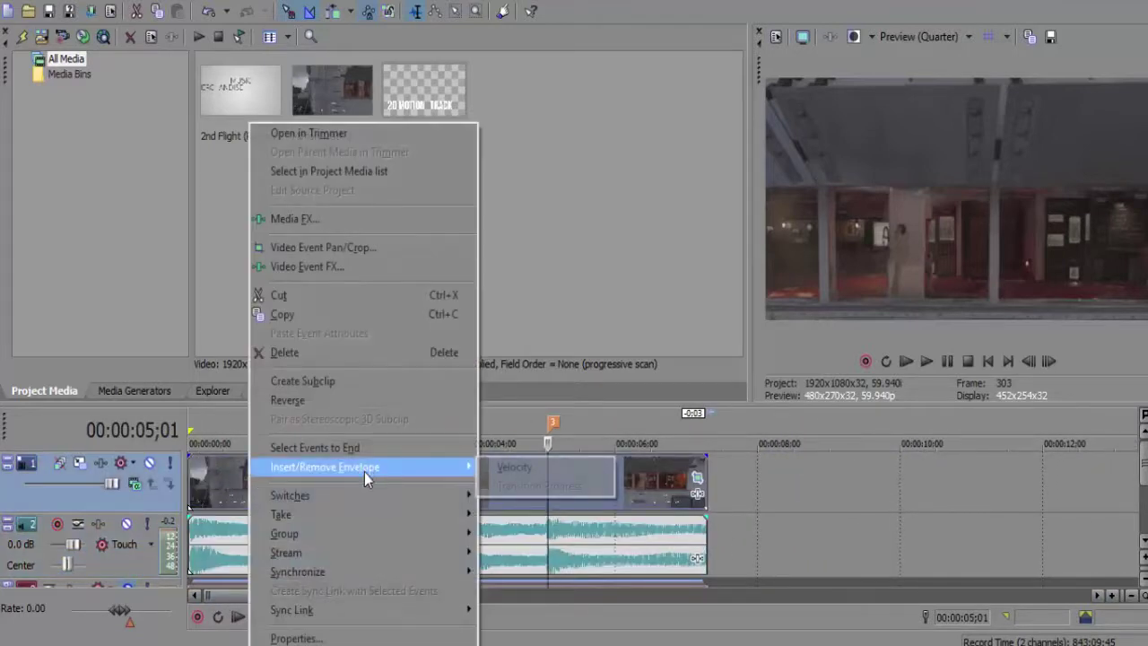
{"action": "left_click", "coordinate": [511, 466]}
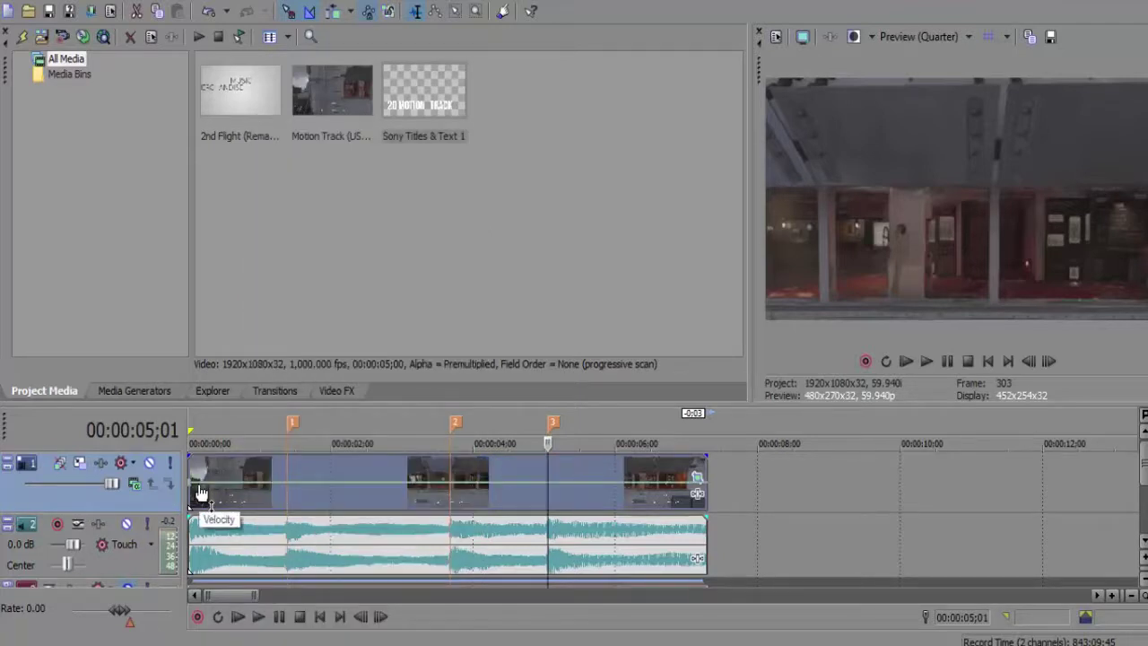
- Set the velocity envelope's starting point to the 300% maximum, then return to the project start
{"action": "mouse_move", "coordinate": [201, 493]}
{"action": "left_mouse_down"}
{"action": "mouse_move", "coordinate": [189, 465]}
{"action": "mouse_move", "coordinate": [194, 489]}
{"action": "left_mouse_up"}
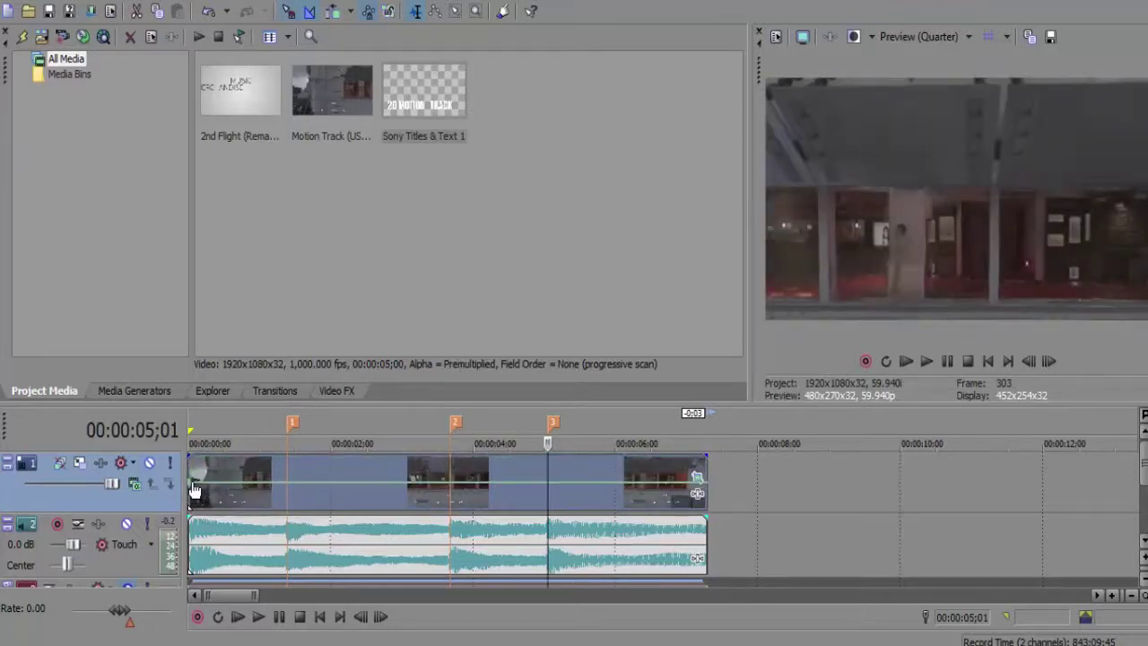
{"action": "mouse_move", "coordinate": [194, 488]}
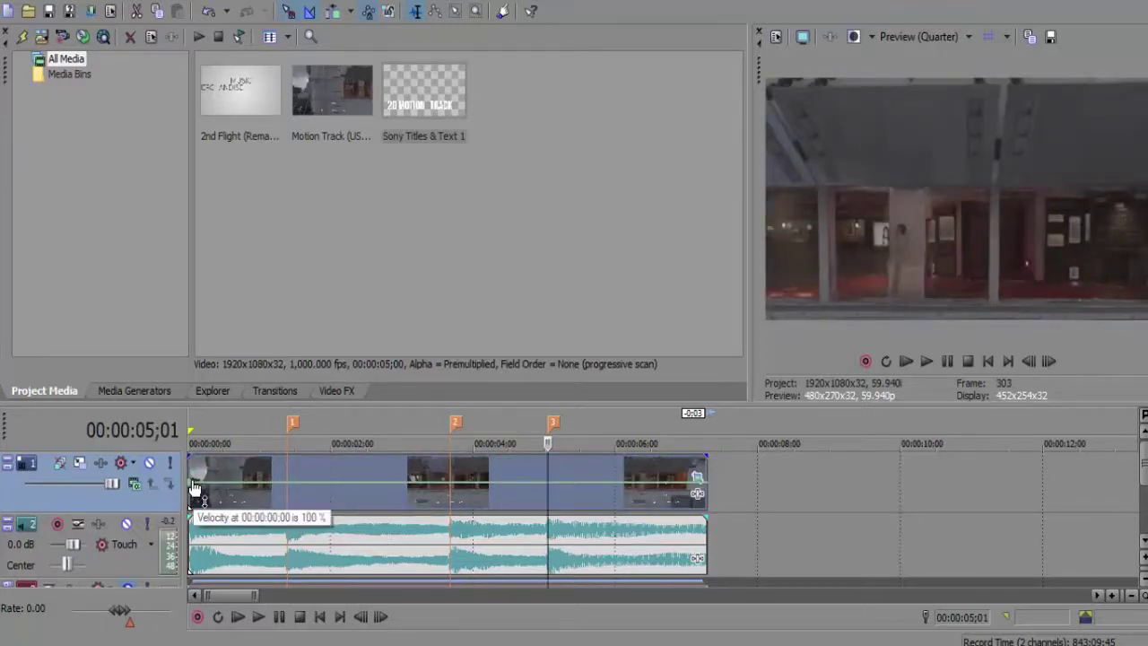
{"action": "left_click_drag", "start_coordinate": [194, 489], "coordinate": [196, 520]}
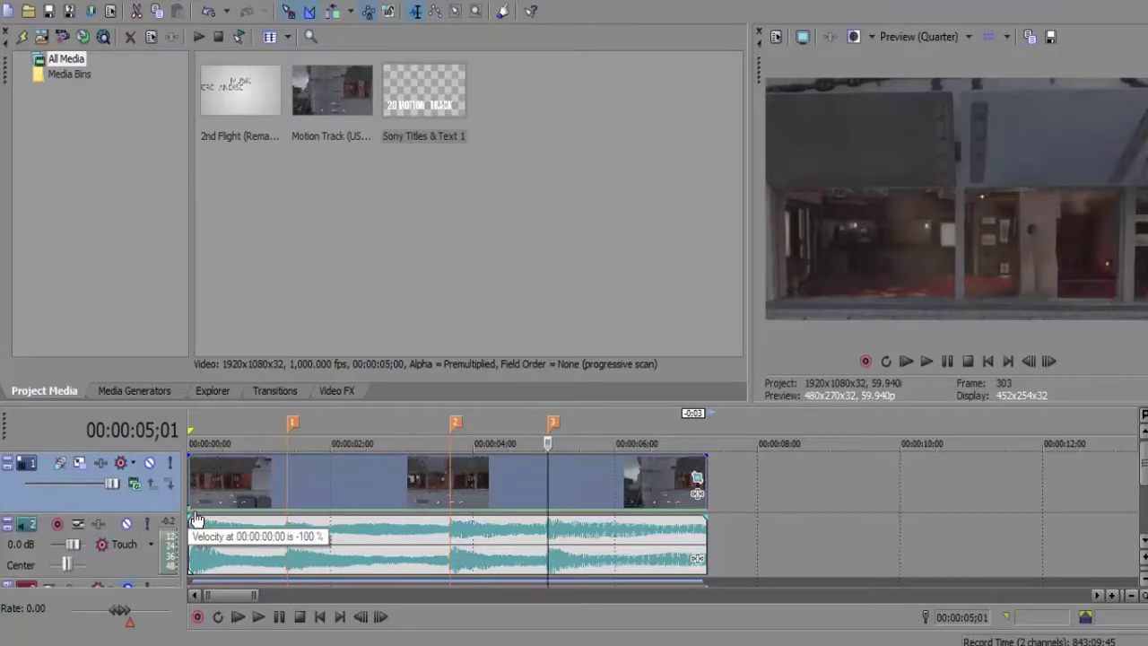
{"action": "left_click_drag", "start_coordinate": [196, 520], "coordinate": [192, 494]}
{"action": "right_click", "coordinate": [192, 494]}
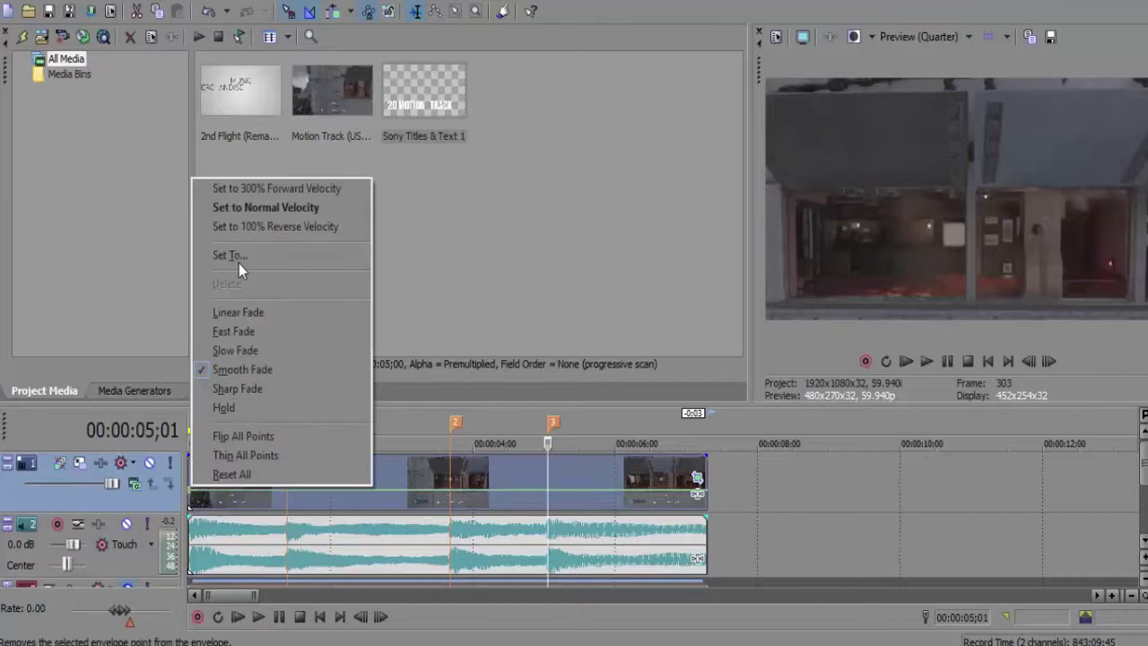
{"action": "left_click", "coordinate": [252, 209]}
{"action": "left_click_drag", "start_coordinate": [192, 491], "coordinate": [190, 453]}
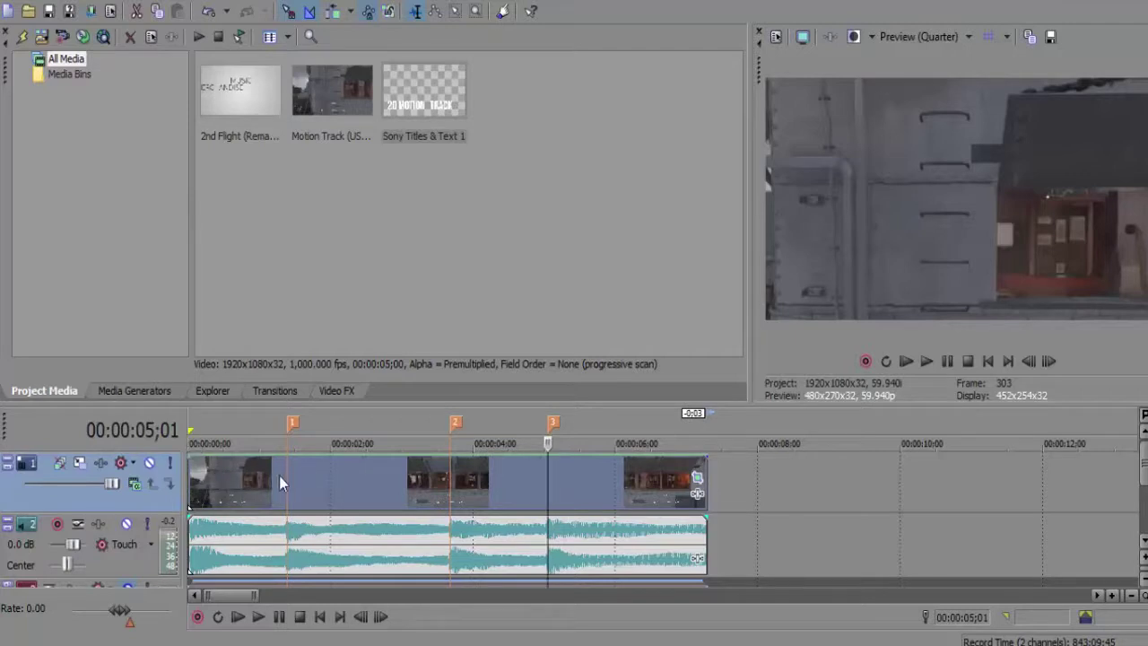
{"action": "left_click", "coordinate": [319, 616]}
- Zoom the timeline to frame level and move the playhead to 00:00:00;05
{"action": "left_click", "coordinate": [1111, 596]}
{"action": "left_click", "coordinate": [1112, 595]}
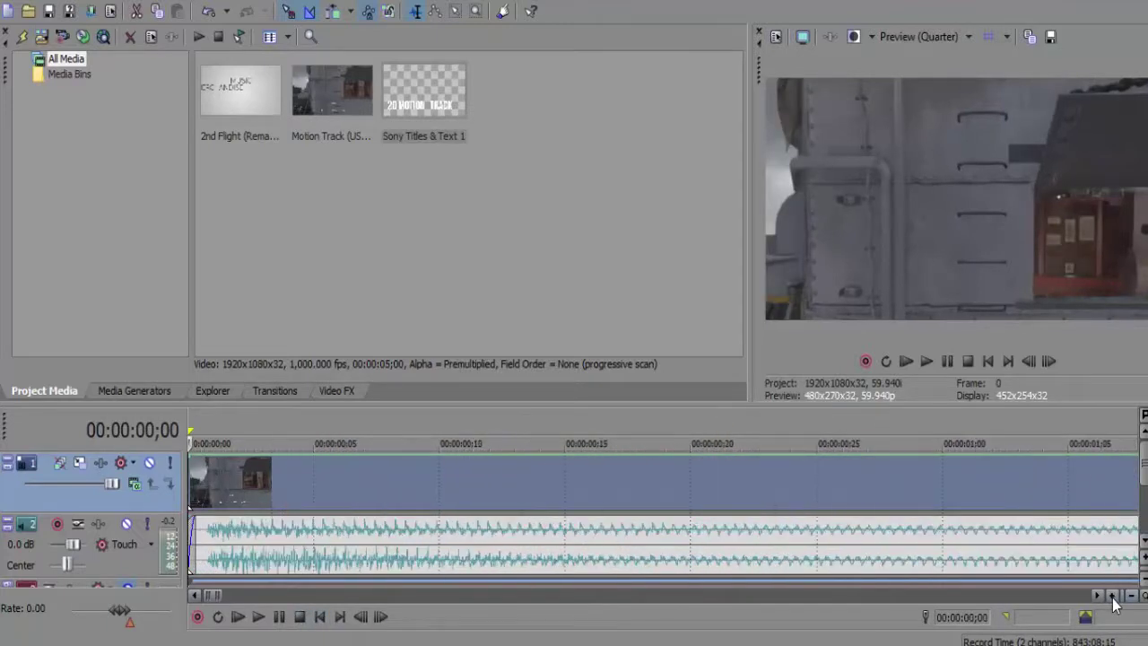
{"action": "left_click", "coordinate": [1111, 596]}
{"action": "left_click", "coordinate": [383, 616]}
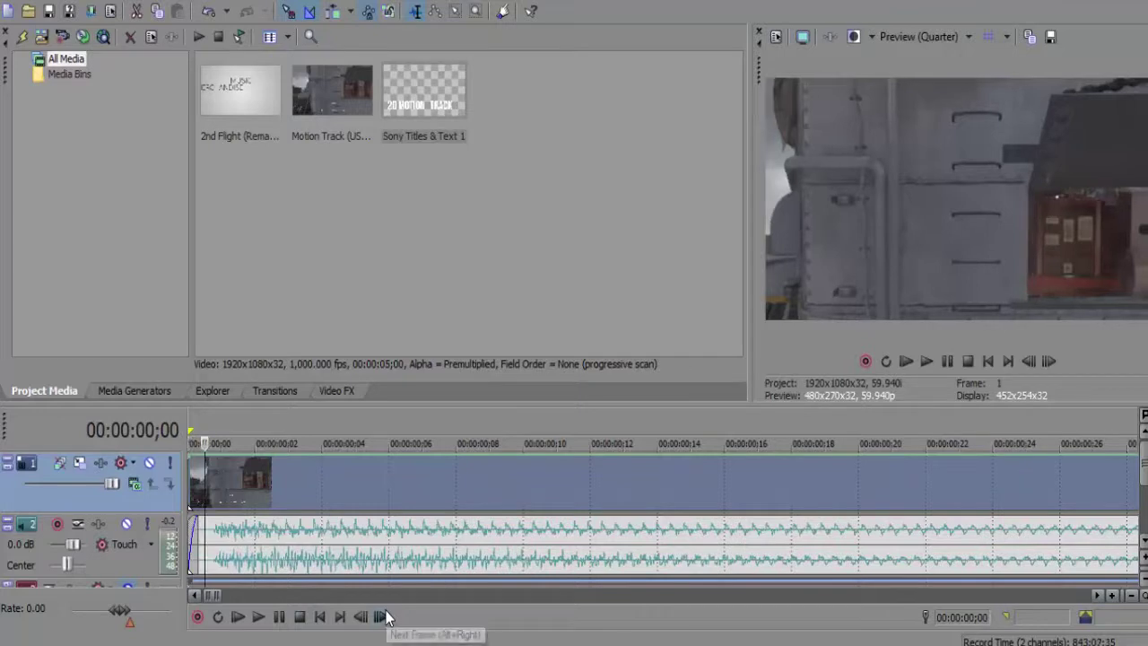
{"action": "left_click", "coordinate": [382, 617]}
{"action": "left_click", "coordinate": [382, 616]}
{"action": "left_click", "coordinate": [382, 616]}
{"action": "left_click", "coordinate": [382, 616]}
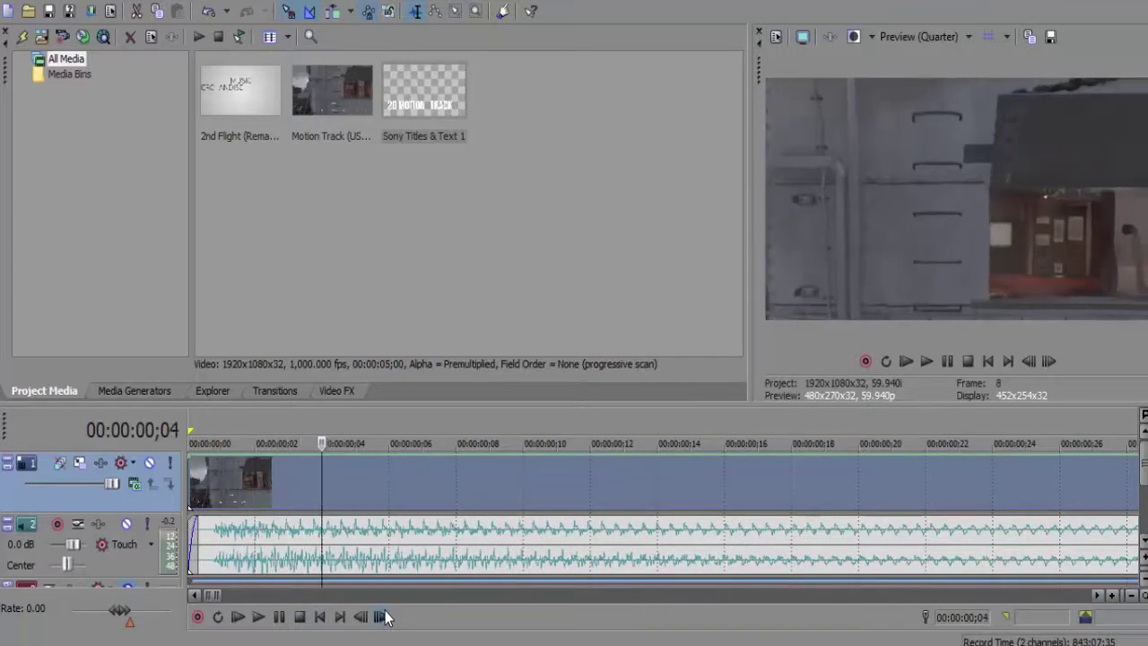
{"action": "left_click", "coordinate": [382, 616]}
{"action": "left_click", "coordinate": [382, 616]}
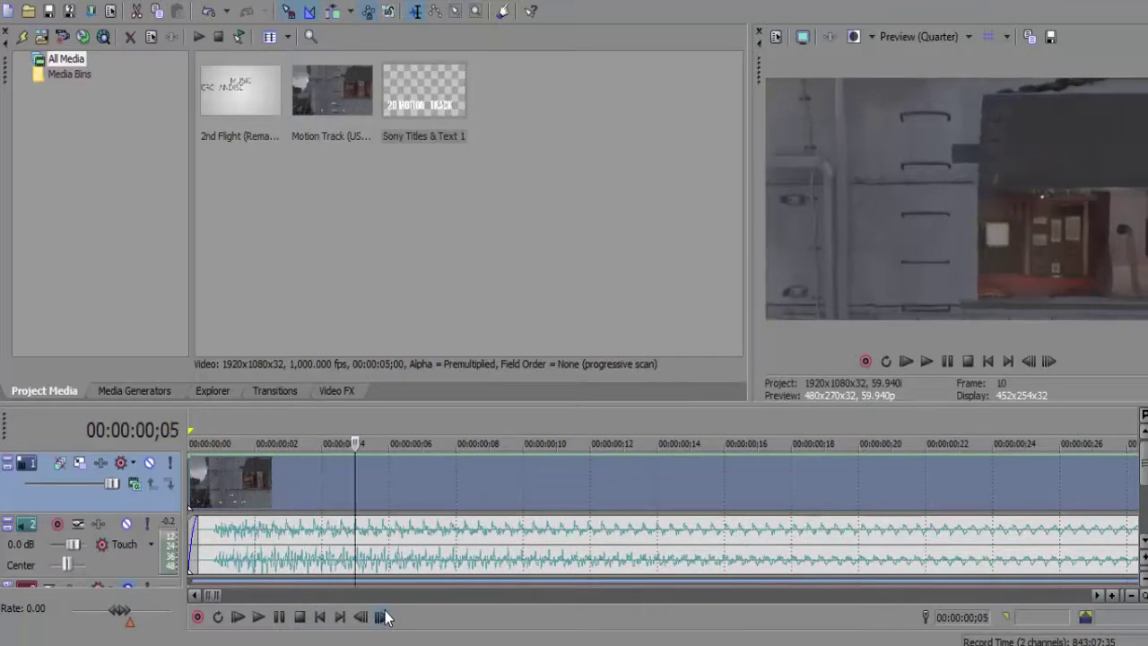
- Set the velocity envelope to exactly 50% at 00;05 and give the opening segment a Fast Fade curve
{"action": "left_click", "coordinate": [356, 465]}
{"action": "left_click_drag", "start_coordinate": [356, 464], "coordinate": [357, 497]}
{"action": "right_click", "coordinate": [357, 498]}
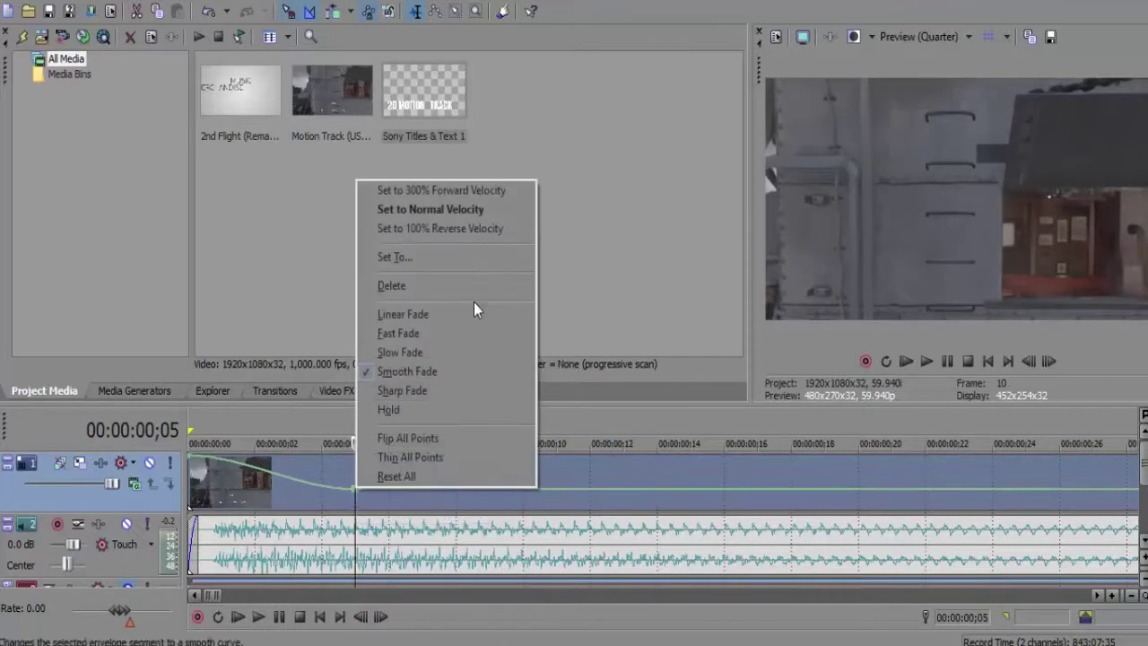
{"action": "left_click", "coordinate": [459, 261]}
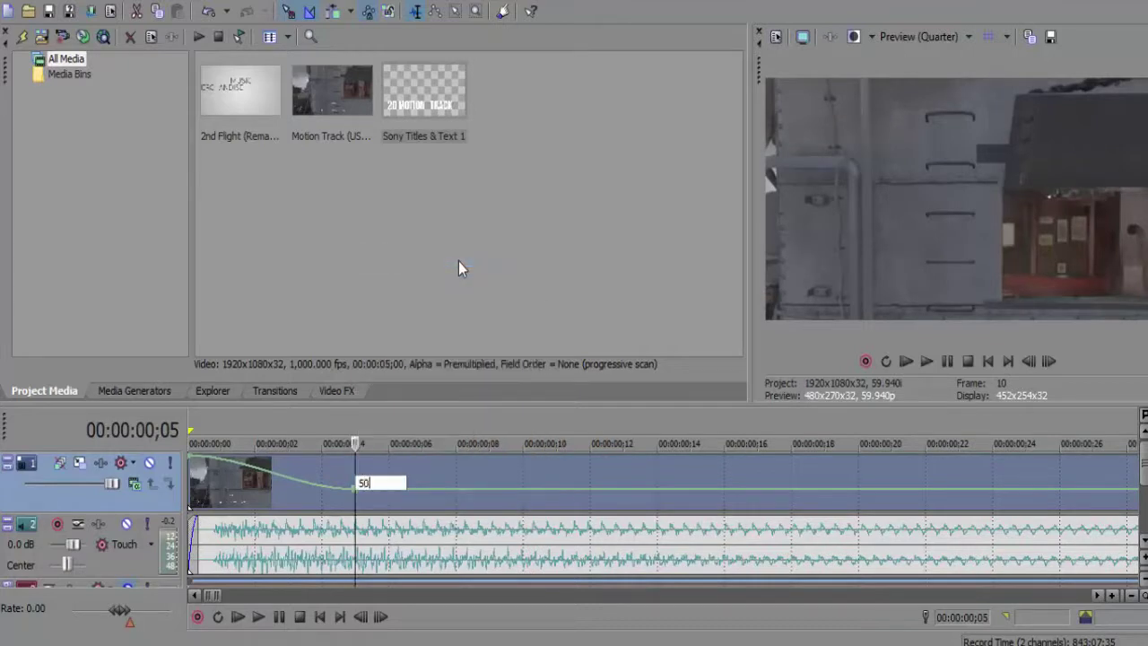
{"action": "key", "text": "Return"}
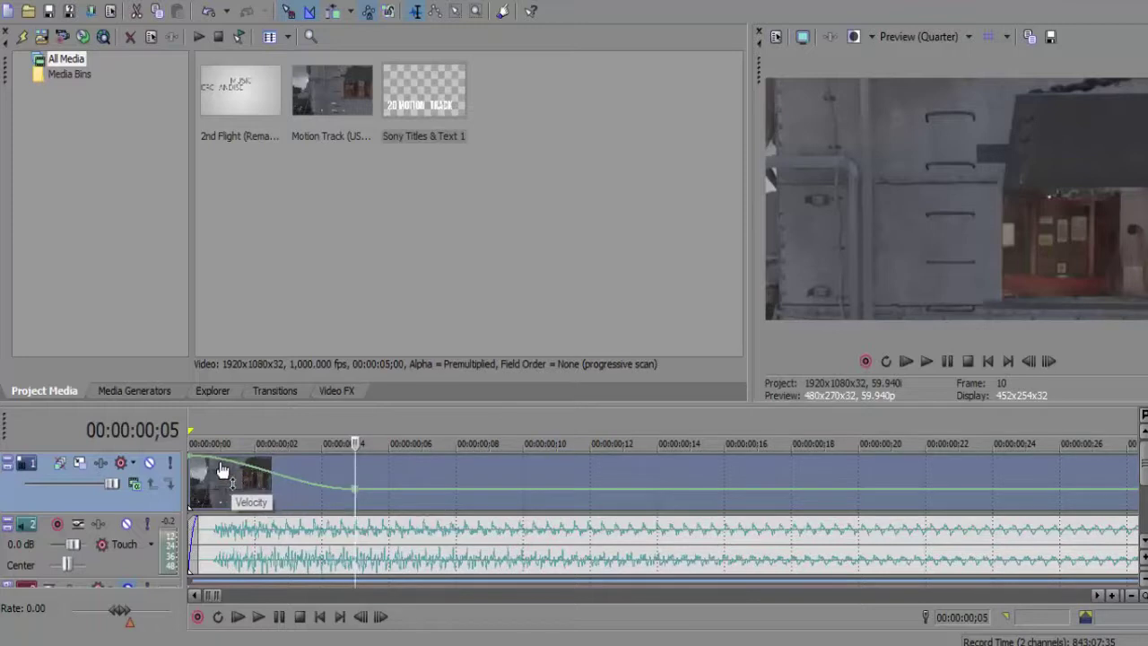
{"action": "right_click", "coordinate": [288, 485]}
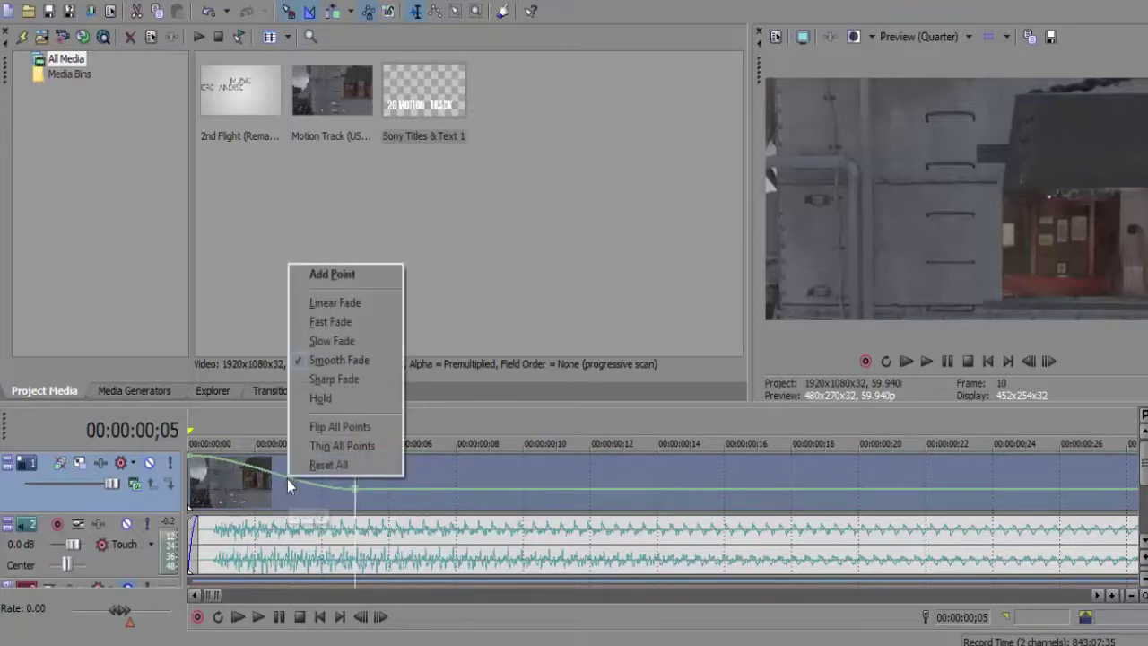
{"action": "left_click", "coordinate": [342, 324]}
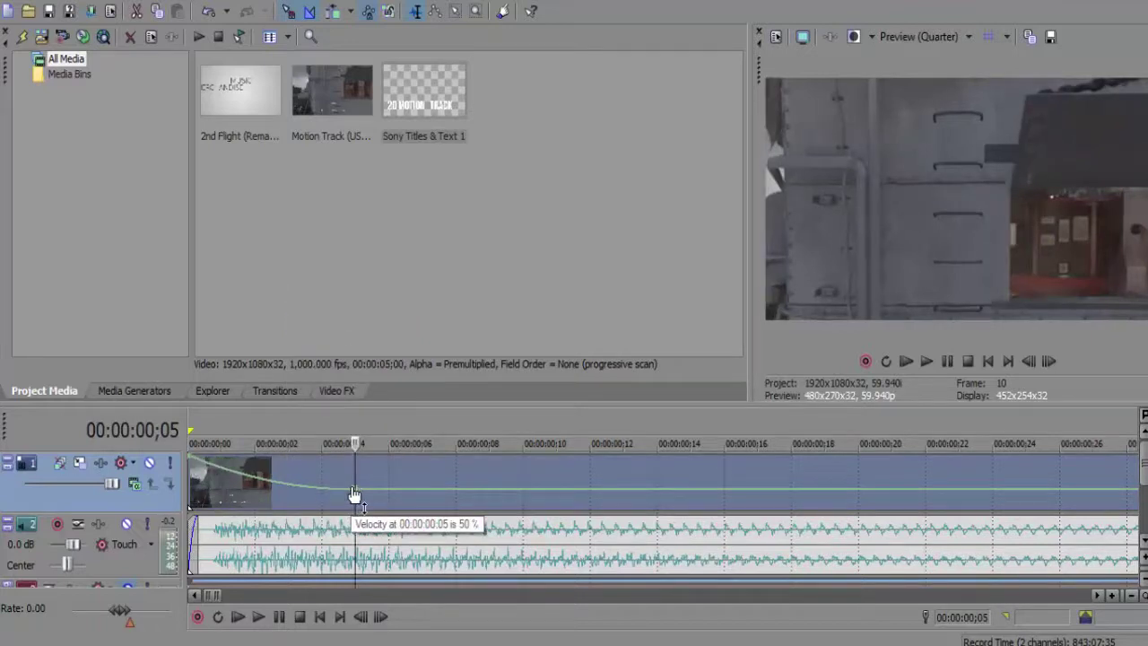
- Zoom in on marker 1 and step back six frames to 00:00:01;06
{"action": "left_click_drag", "start_coordinate": [222, 595], "coordinate": [233, 594]}
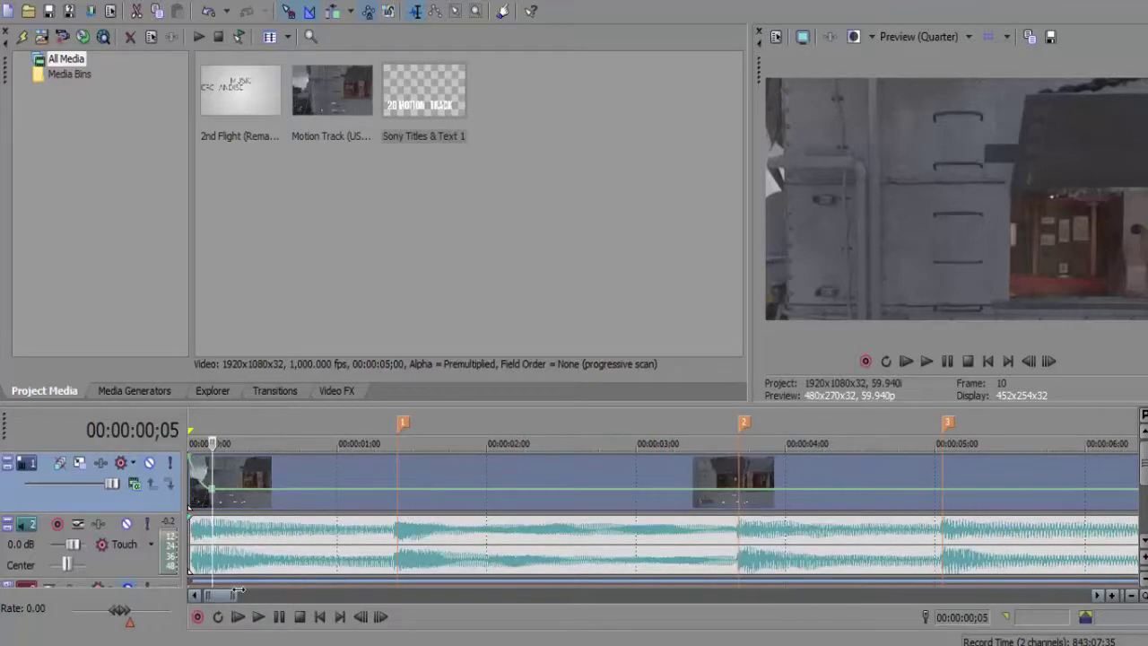
{"action": "left_click", "coordinate": [397, 500]}
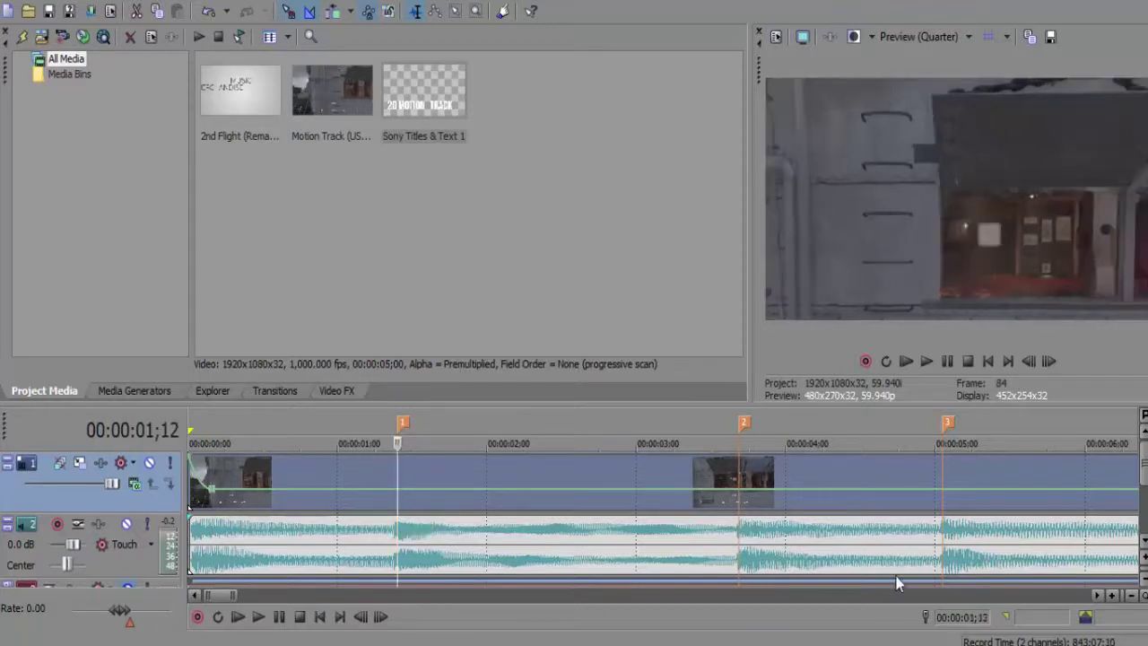
{"action": "left_click", "coordinate": [1112, 596]}
{"action": "left_click", "coordinate": [1112, 597]}
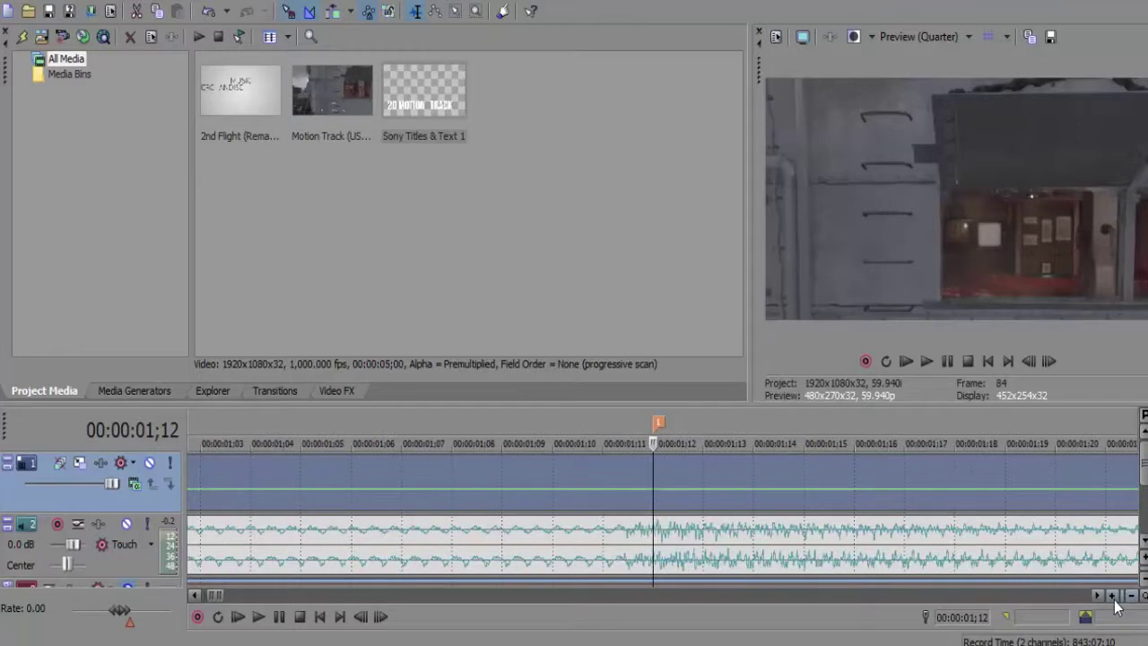
{"action": "left_click", "coordinate": [1028, 360]}
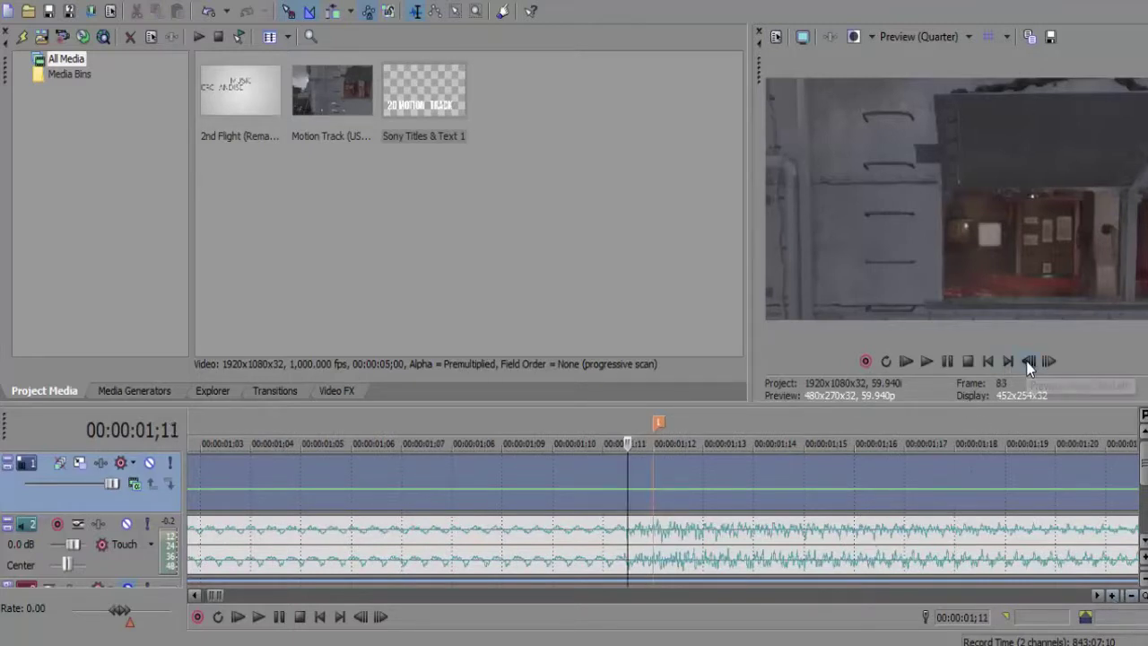
{"action": "left_click", "coordinate": [1028, 360]}
{"action": "left_click", "coordinate": [1028, 360]}
{"action": "left_click", "coordinate": [1028, 360]}
{"action": "left_click", "coordinate": [1028, 361]}
{"action": "left_click", "coordinate": [1028, 360]}
{"action": "left_click", "coordinate": [1028, 360]}
{"action": "left_click", "coordinate": [1028, 360]}
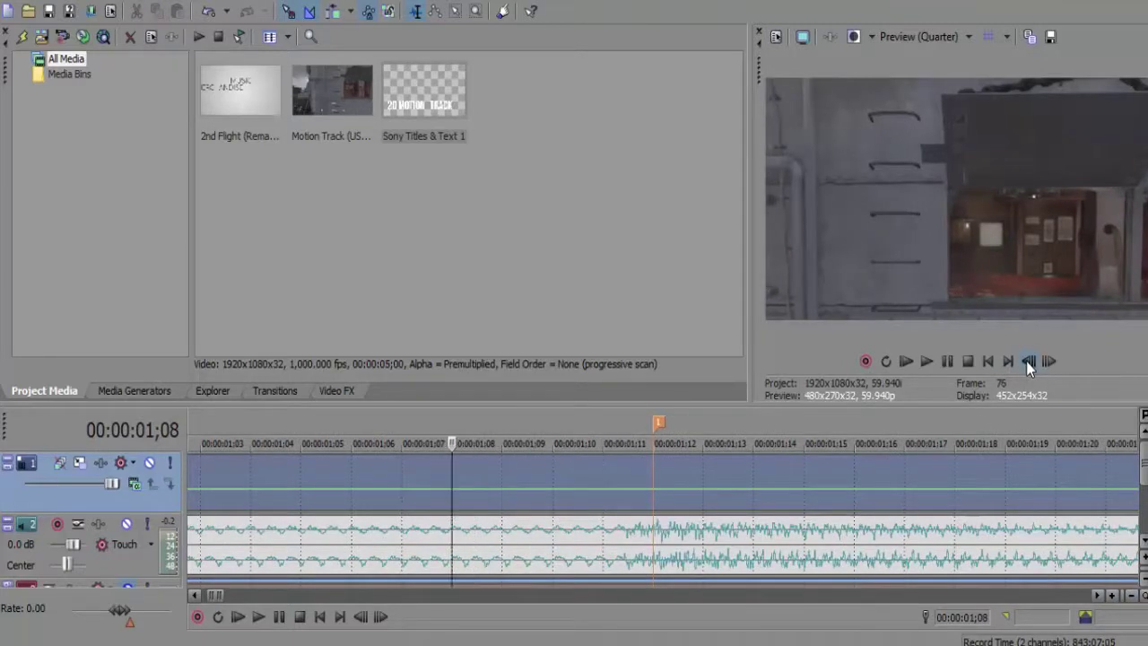
{"action": "left_click", "coordinate": [1028, 361]}
{"action": "left_click", "coordinate": [1028, 360]}
- Add flanking velocity points at 00:00:01;06 and 00:00:01;17 around the first beat
{"action": "double_click", "coordinate": [404, 489]}
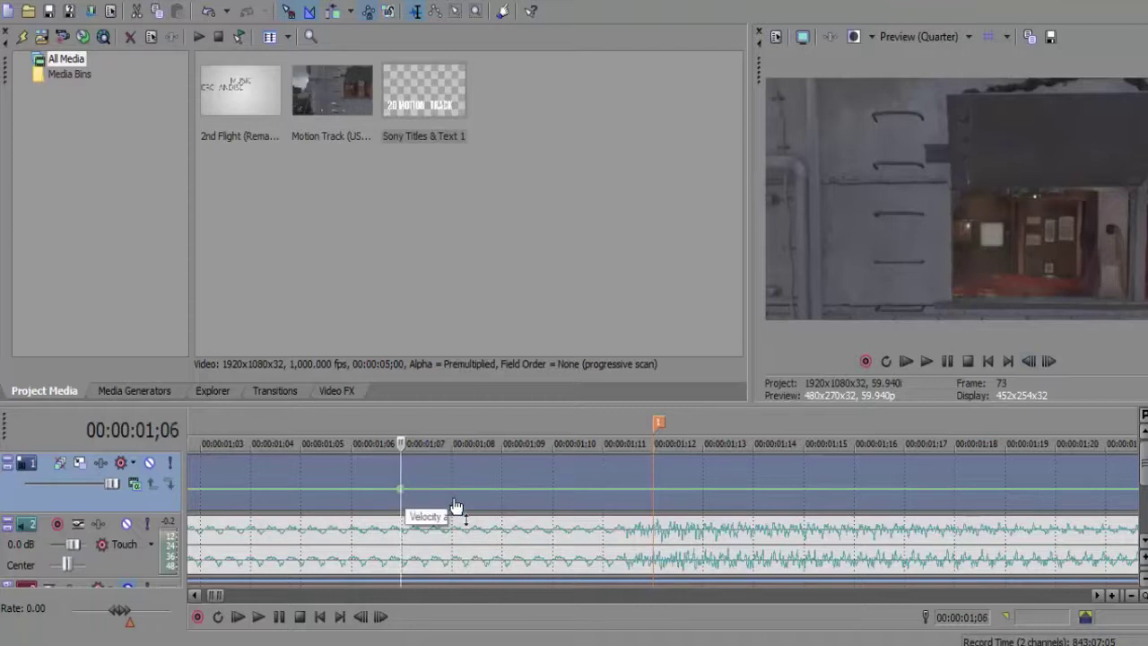
{"action": "left_click", "coordinate": [652, 505]}
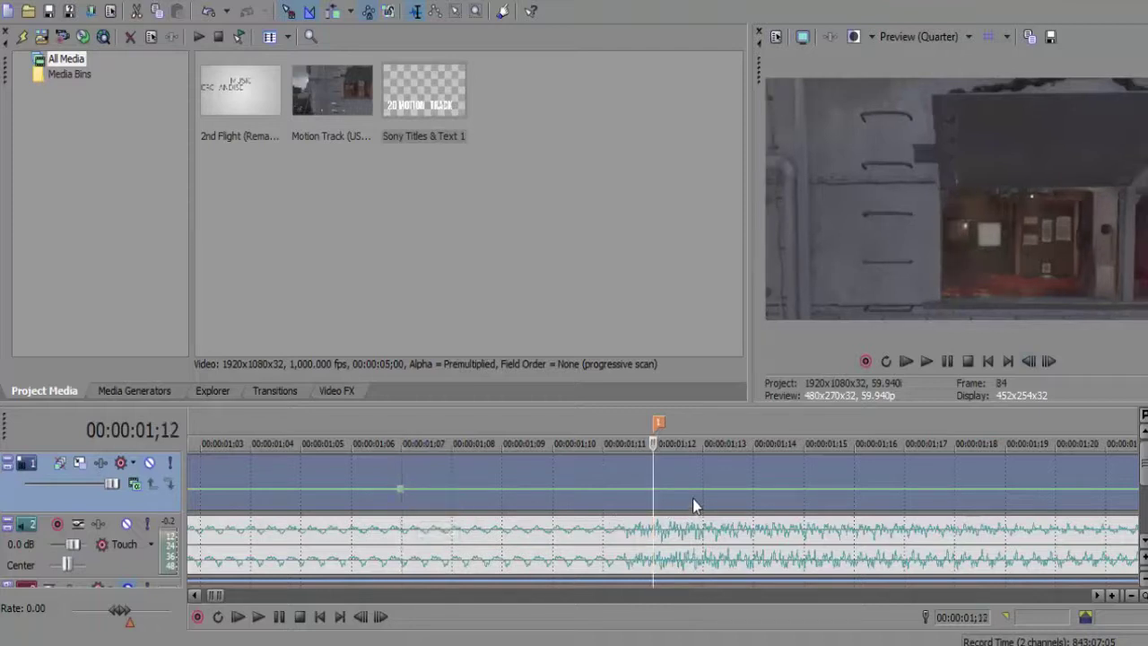
{"action": "left_click", "coordinate": [1052, 362]}
{"action": "left_click", "coordinate": [1052, 361]}
{"action": "left_click", "coordinate": [1052, 362]}
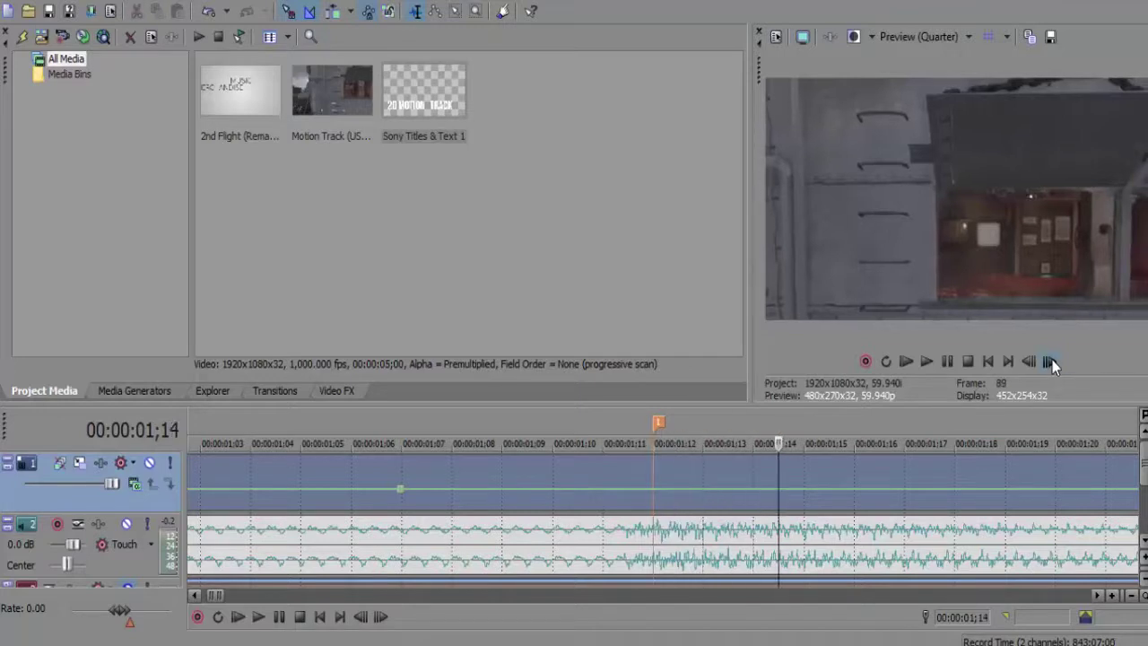
{"action": "left_click", "coordinate": [1052, 361]}
{"action": "left_click", "coordinate": [1050, 361]}
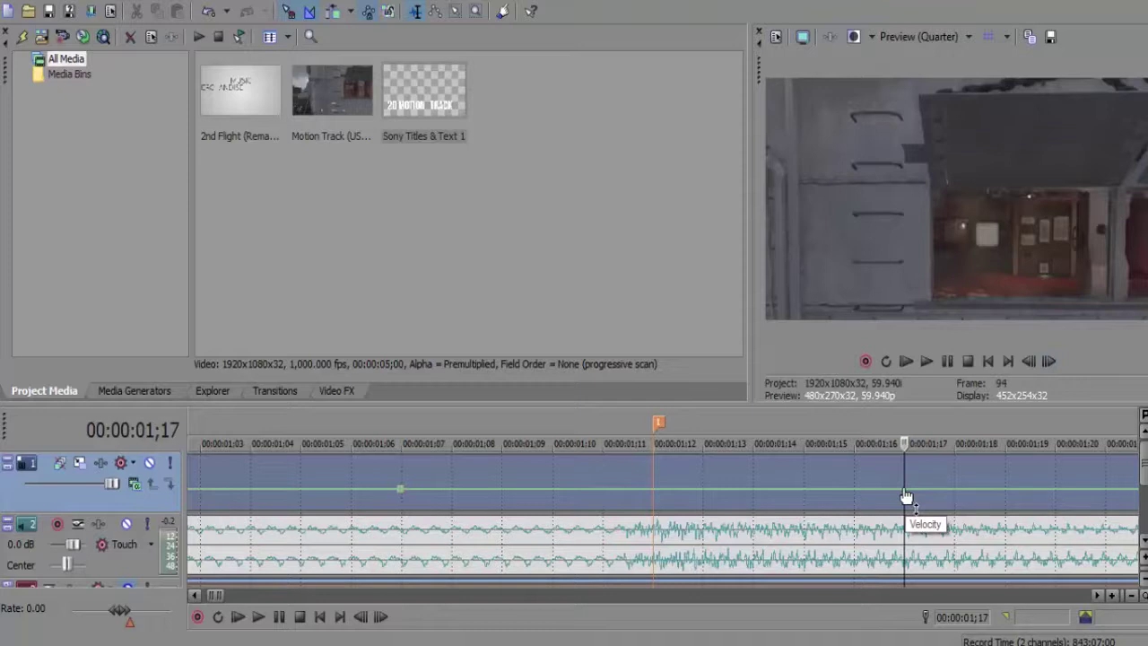
{"action": "double_click", "coordinate": [905, 491]}
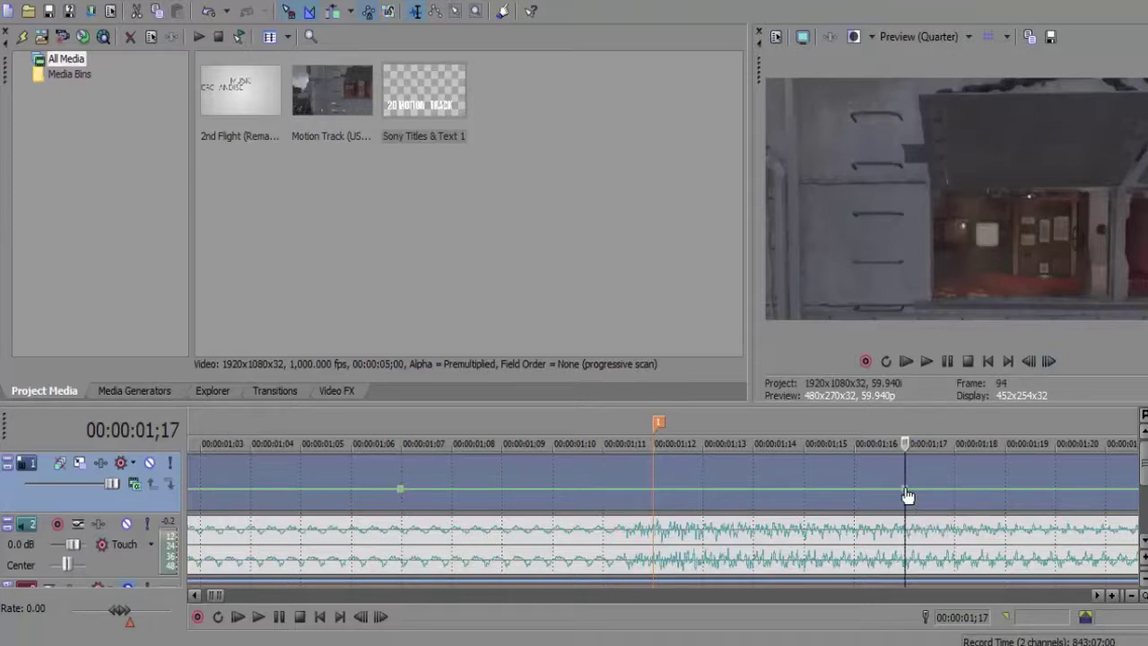
- Add a velocity point on the beat marker, raise it to 210%, and set Slow Fade rising and Fast Fade falling curves
{"action": "double_click", "coordinate": [654, 490]}
{"action": "left_click_drag", "start_coordinate": [654, 490], "coordinate": [655, 456]}
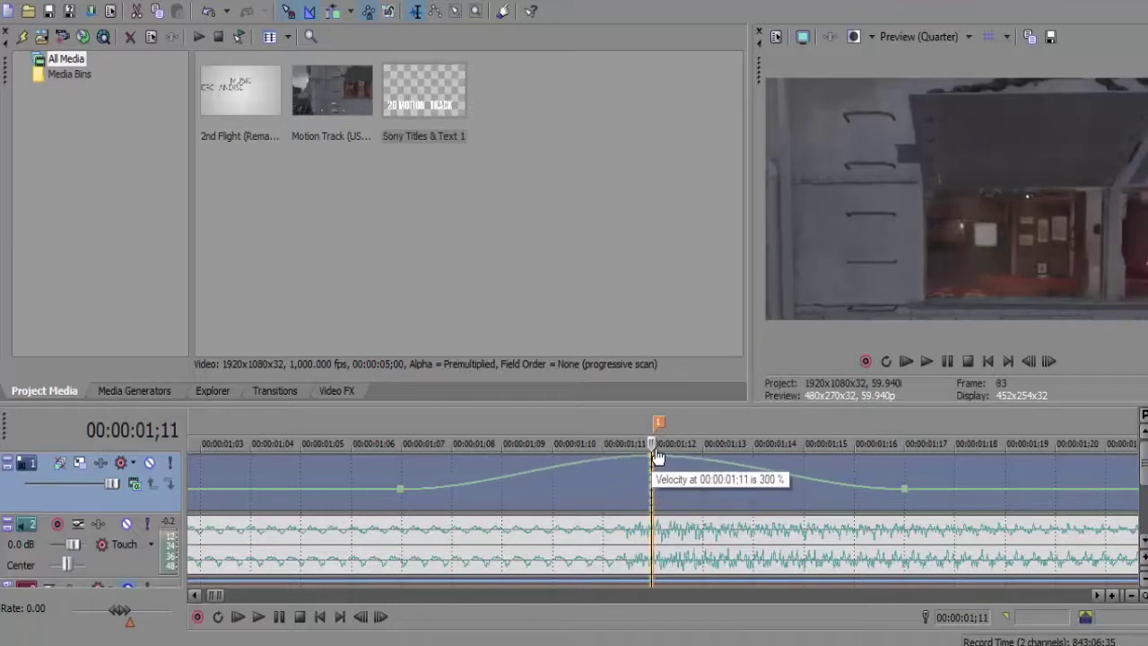
{"action": "right_click", "coordinate": [583, 467]}
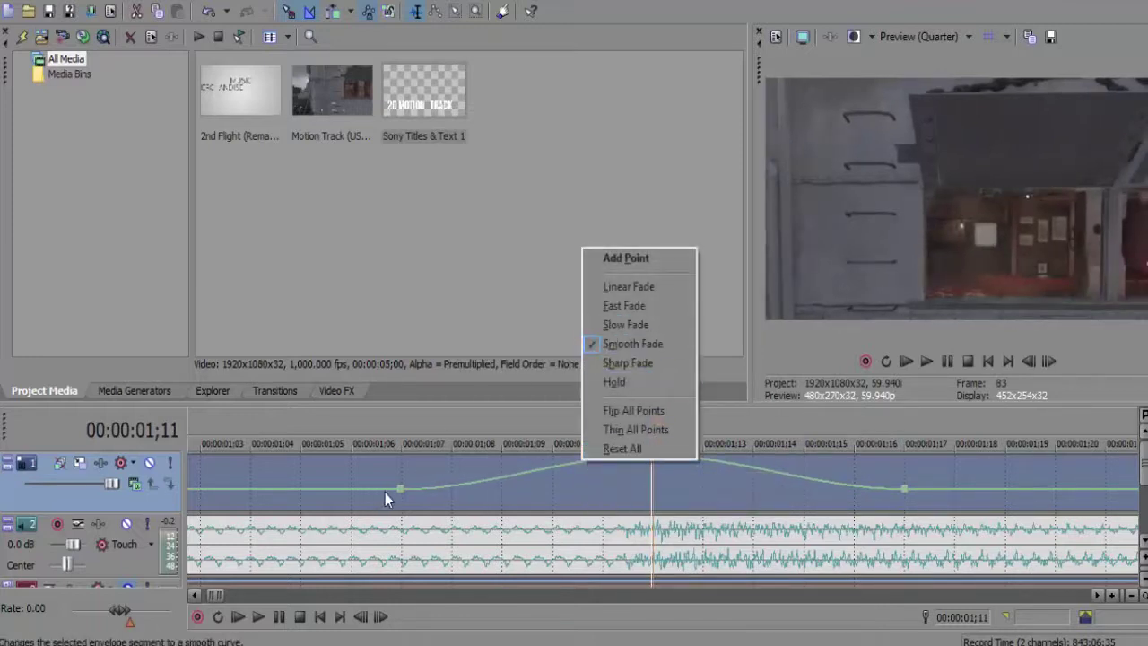
{"action": "left_click", "coordinate": [632, 328]}
{"action": "right_click", "coordinate": [741, 475]}
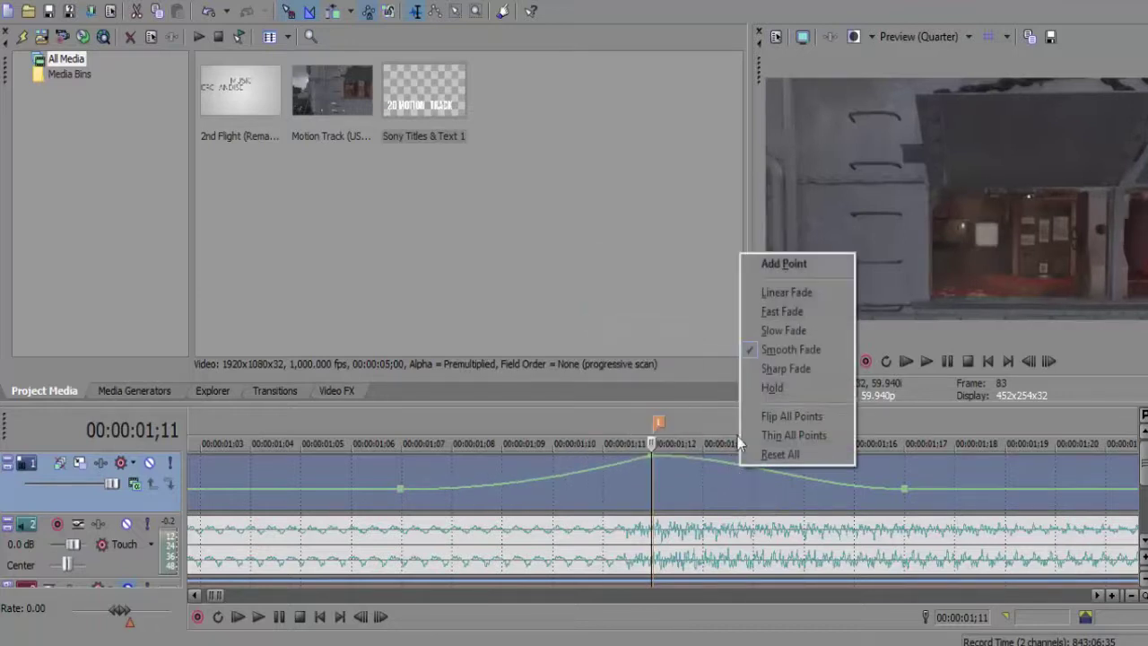
{"action": "left_click", "coordinate": [763, 309]}
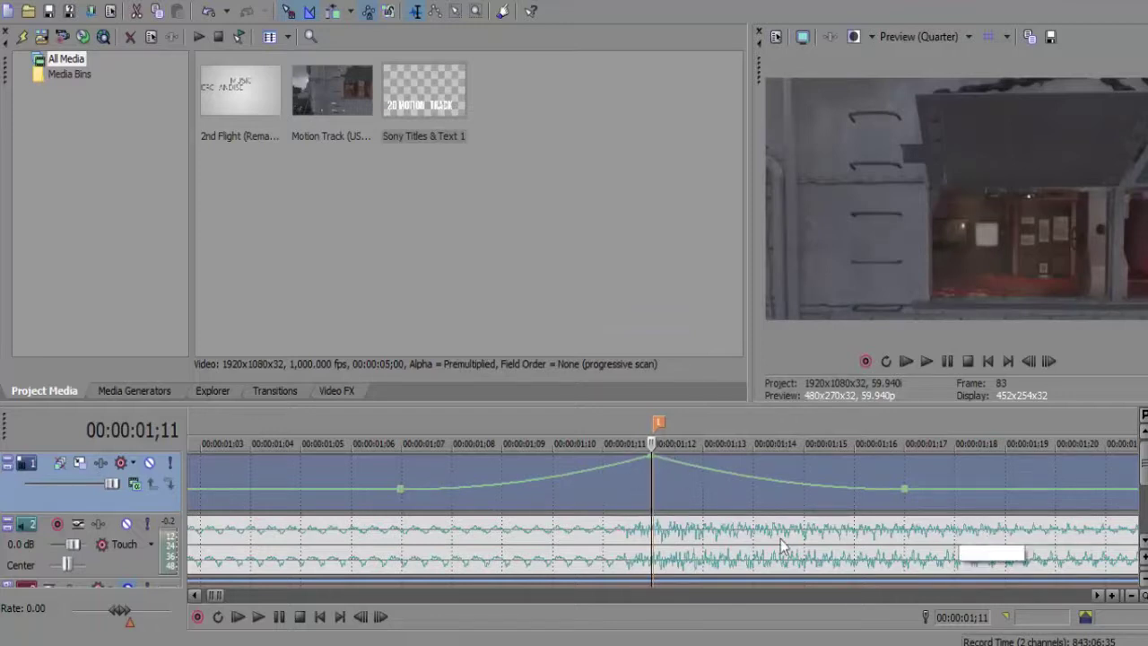
- Add a velocity point on marker 2 at 00:00:03;20
{"action": "scroll", "coordinate": [229, 495], "scroll_direction": "down", "scroll_amount": 5}
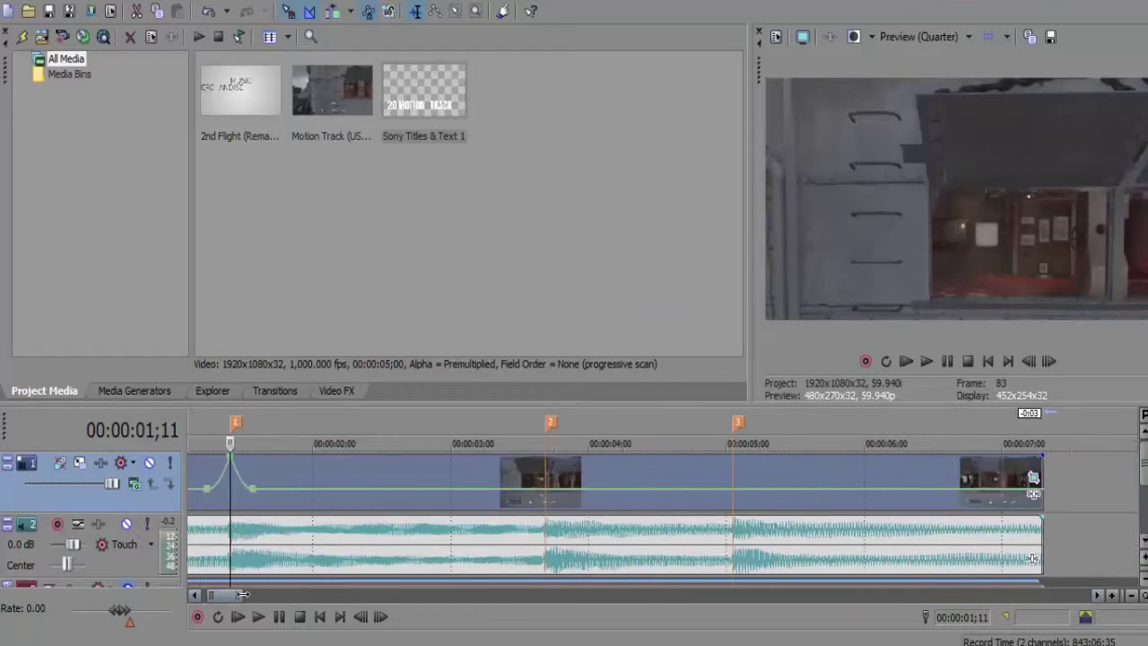
{"action": "left_click", "coordinate": [228, 495]}
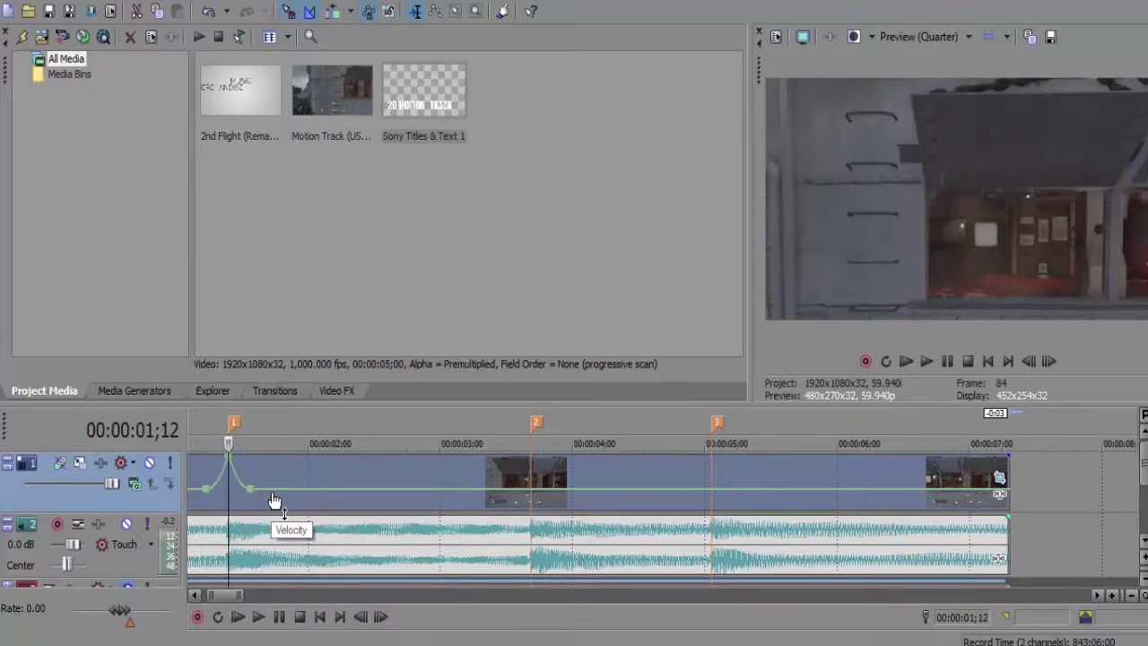
{"action": "left_click", "coordinate": [251, 496]}
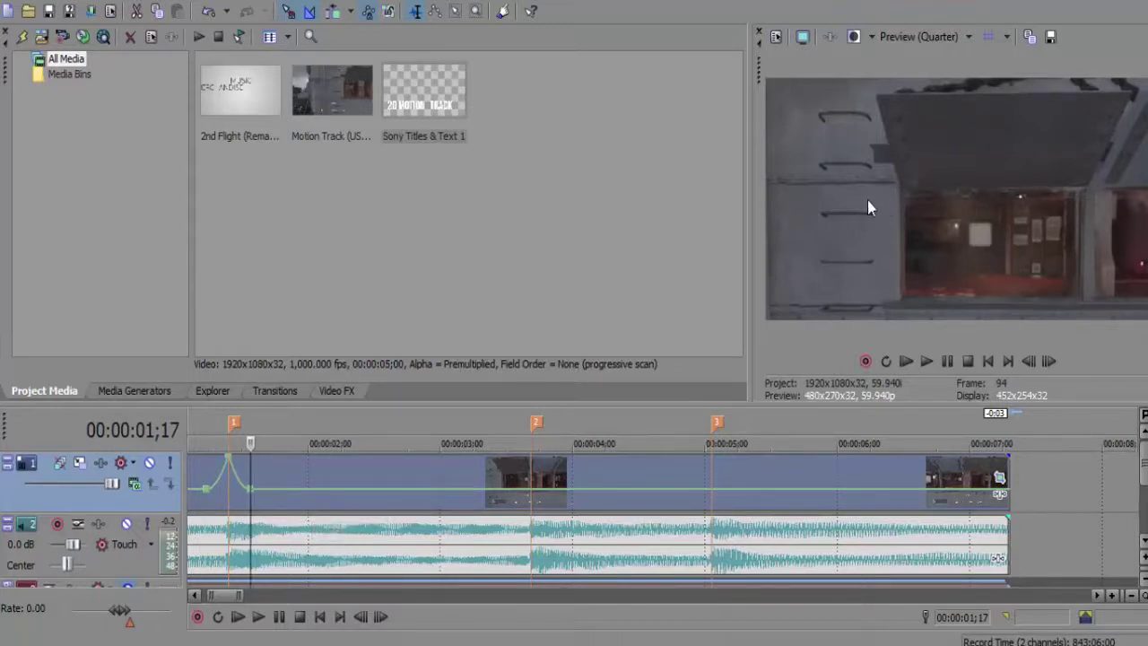
{"action": "left_click", "coordinate": [533, 511]}
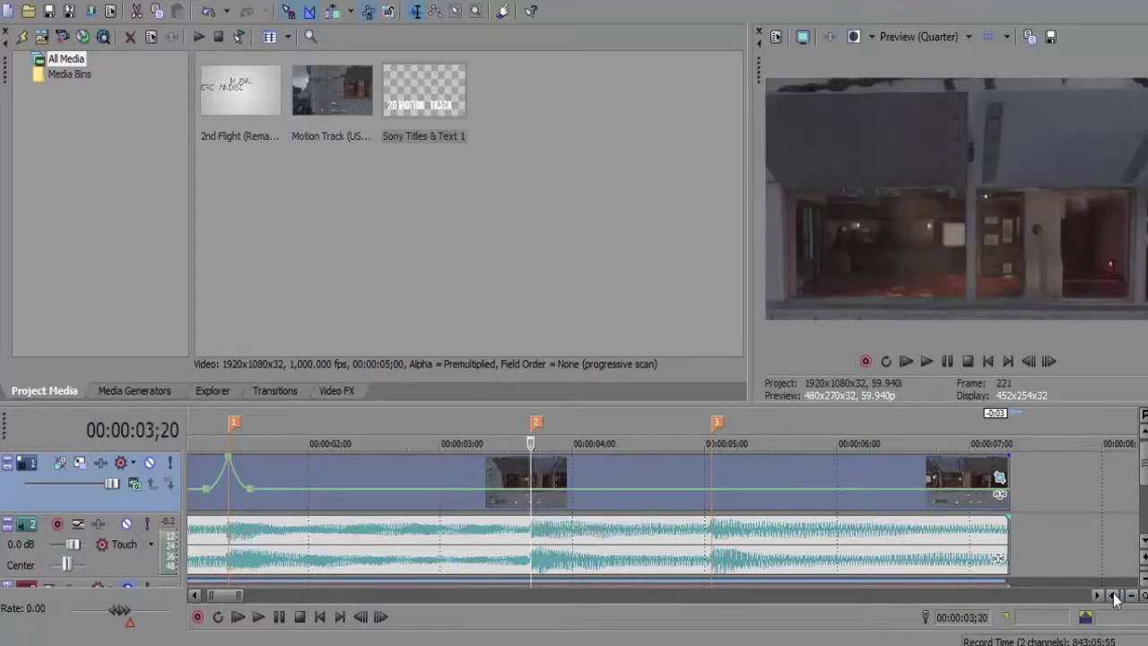
{"action": "scroll", "coordinate": [952, 549], "scroll_direction": "up", "scroll_amount": 5}
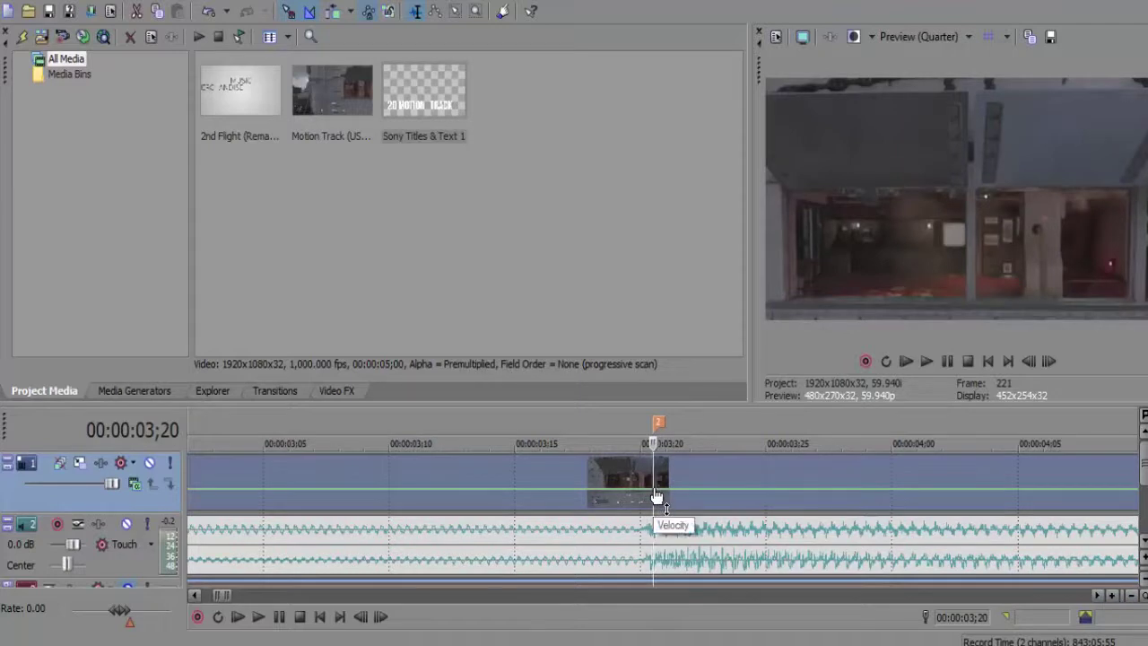
{"action": "double_click", "coordinate": [654, 490]}
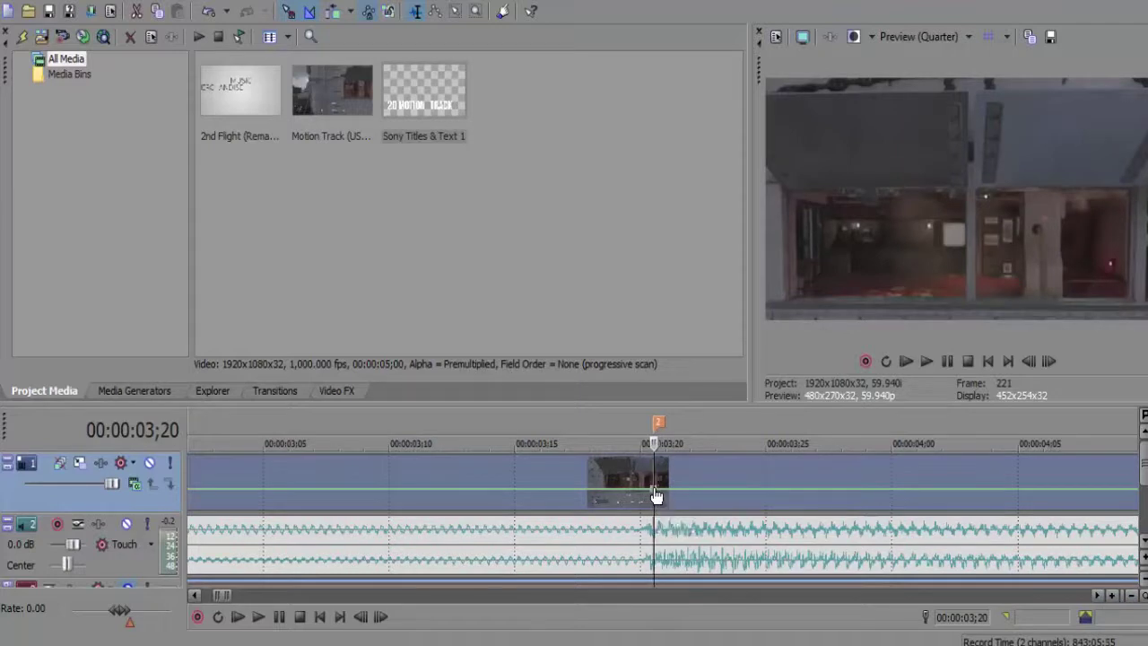
- Add flanking velocity points at 03;15 and 03;25 around the second beat
{"action": "left_click", "coordinate": [360, 617]}
{"action": "left_click", "coordinate": [360, 617]}
{"action": "left_click", "coordinate": [360, 617]}
{"action": "left_click", "coordinate": [360, 617]}
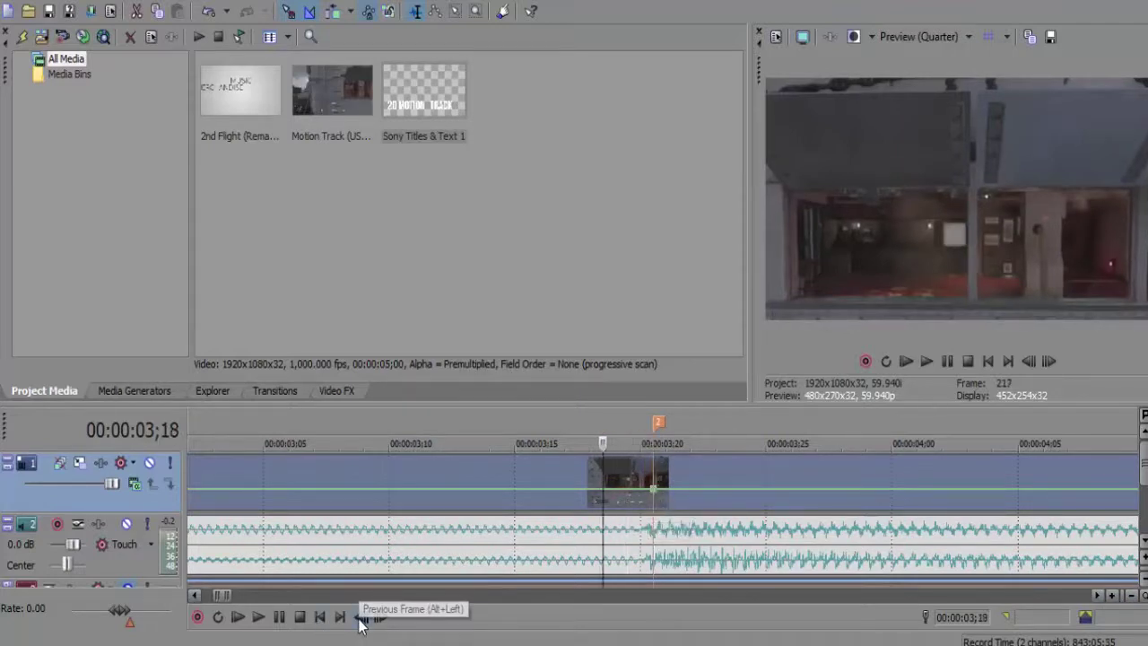
{"action": "left_click", "coordinate": [360, 617]}
{"action": "left_click", "coordinate": [360, 617]}
{"action": "left_click", "coordinate": [360, 617]}
{"action": "left_click", "coordinate": [359, 617]}
{"action": "left_click", "coordinate": [359, 617]}
{"action": "left_click", "coordinate": [360, 617]}
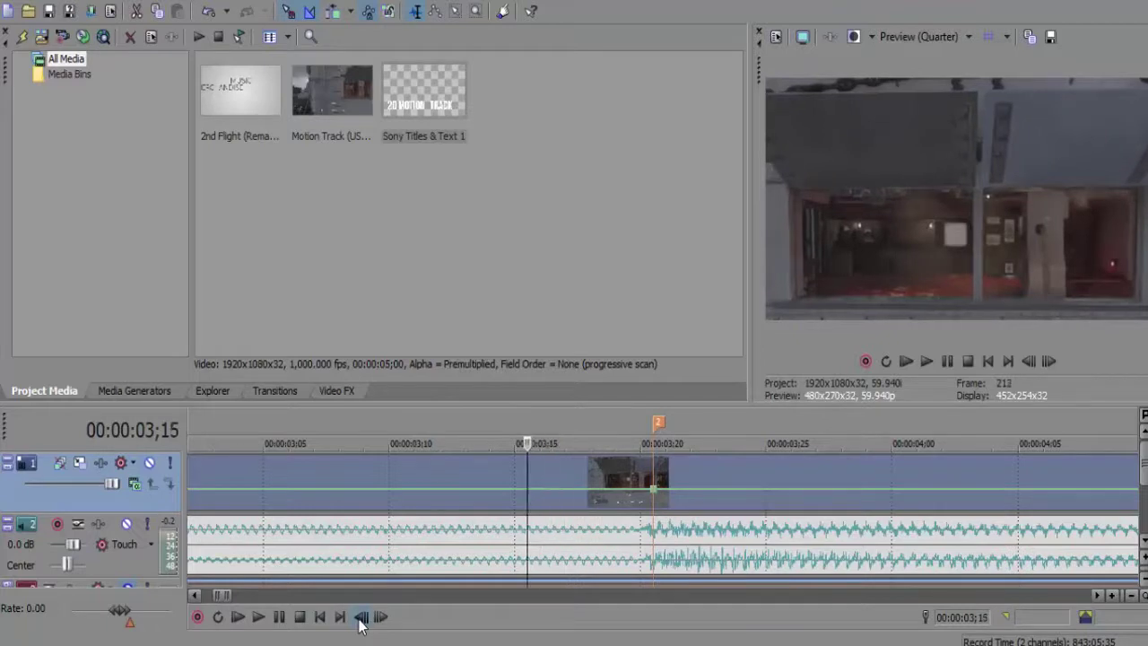
{"action": "double_click", "coordinate": [528, 489]}
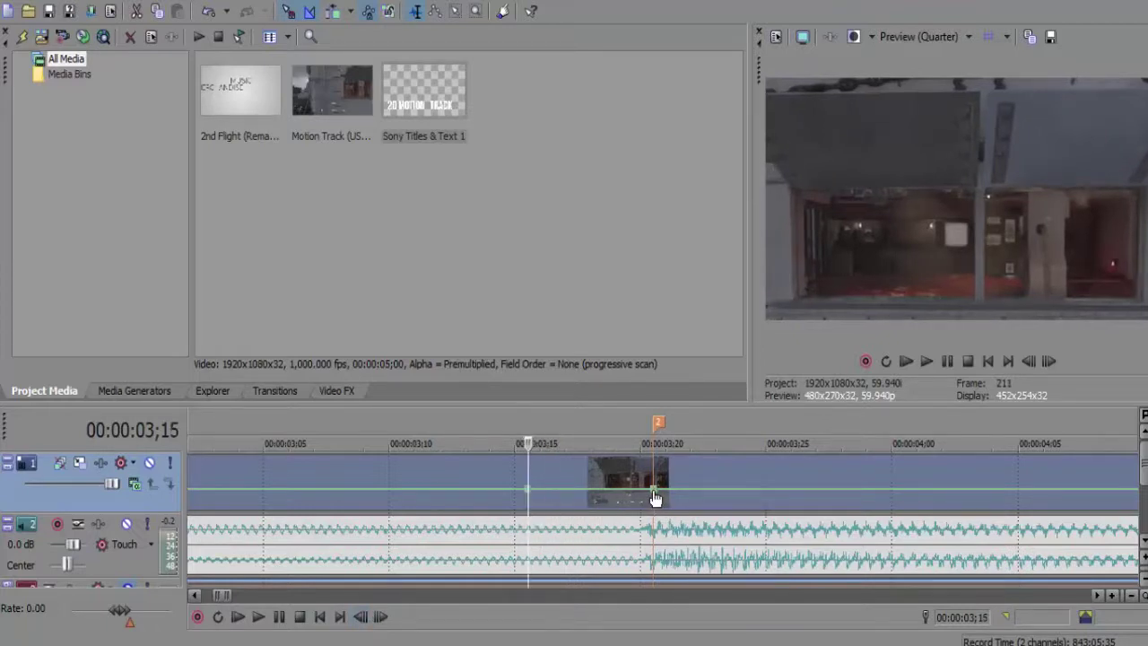
{"action": "left_click", "coordinate": [655, 498]}
{"action": "left_click", "coordinate": [382, 617]}
{"action": "left_click", "coordinate": [381, 617]}
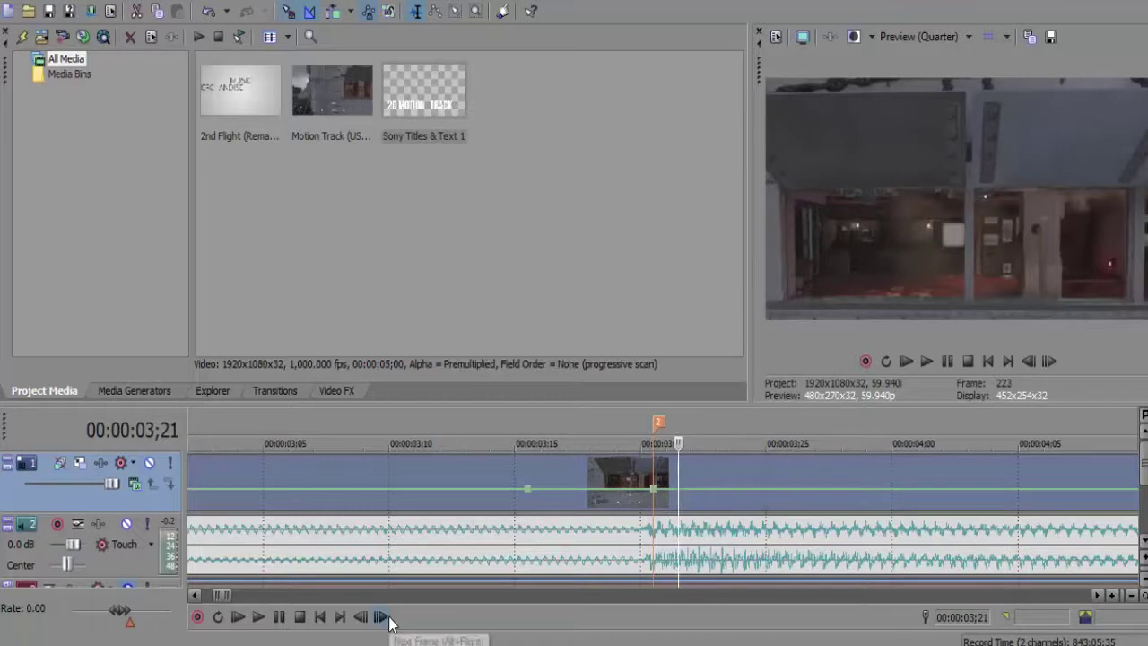
{"action": "left_click", "coordinate": [381, 617]}
{"action": "left_click", "coordinate": [381, 617]}
{"action": "left_click", "coordinate": [381, 617]}
{"action": "left_click", "coordinate": [381, 617]}
{"action": "left_click", "coordinate": [381, 617]}
{"action": "left_click", "coordinate": [382, 618]}
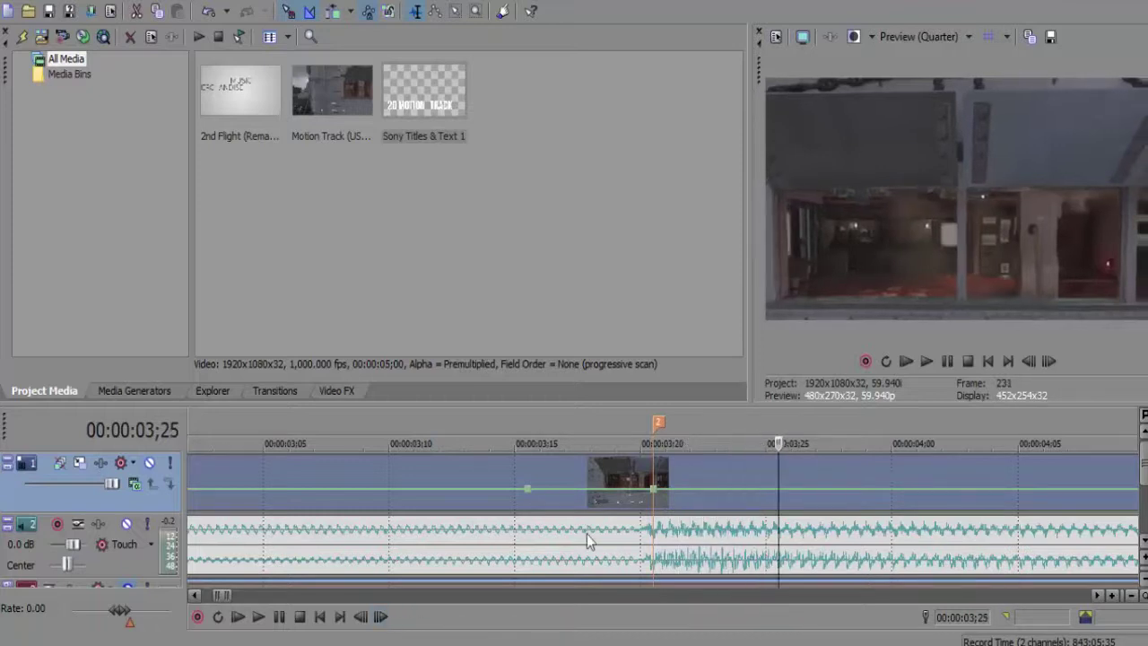
{"action": "double_click", "coordinate": [780, 492]}
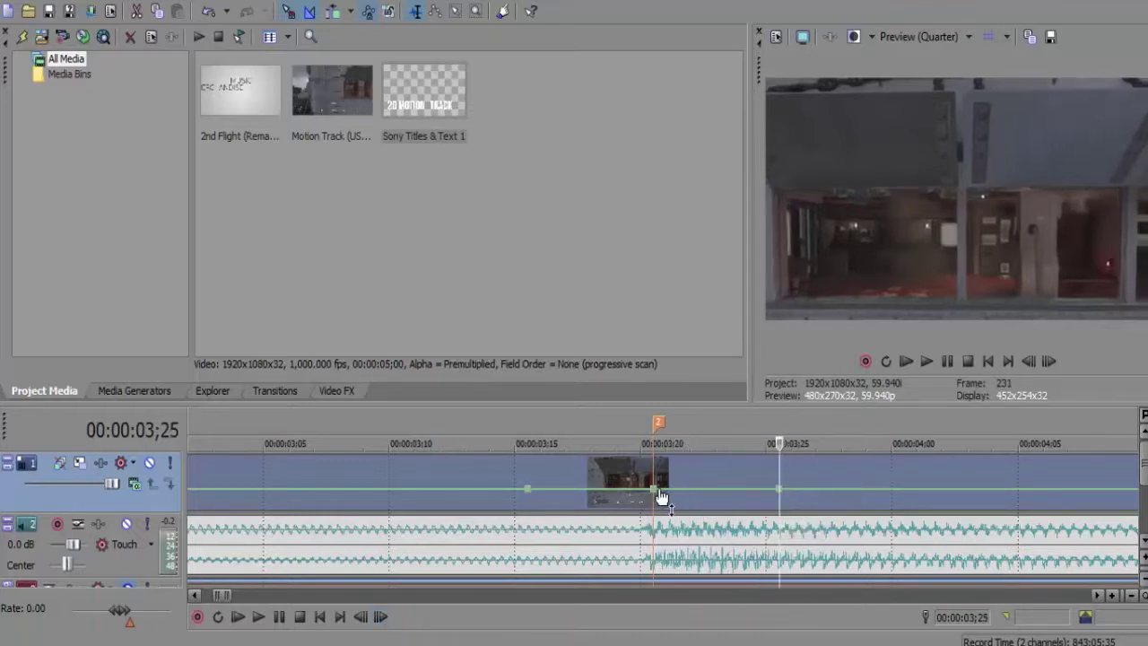
- Raise the 03;20 point to 300%, with a Fast Fade on the right segment and Slow Fade on the left
{"action": "left_click_drag", "start_coordinate": [654, 493], "coordinate": [649, 461]}
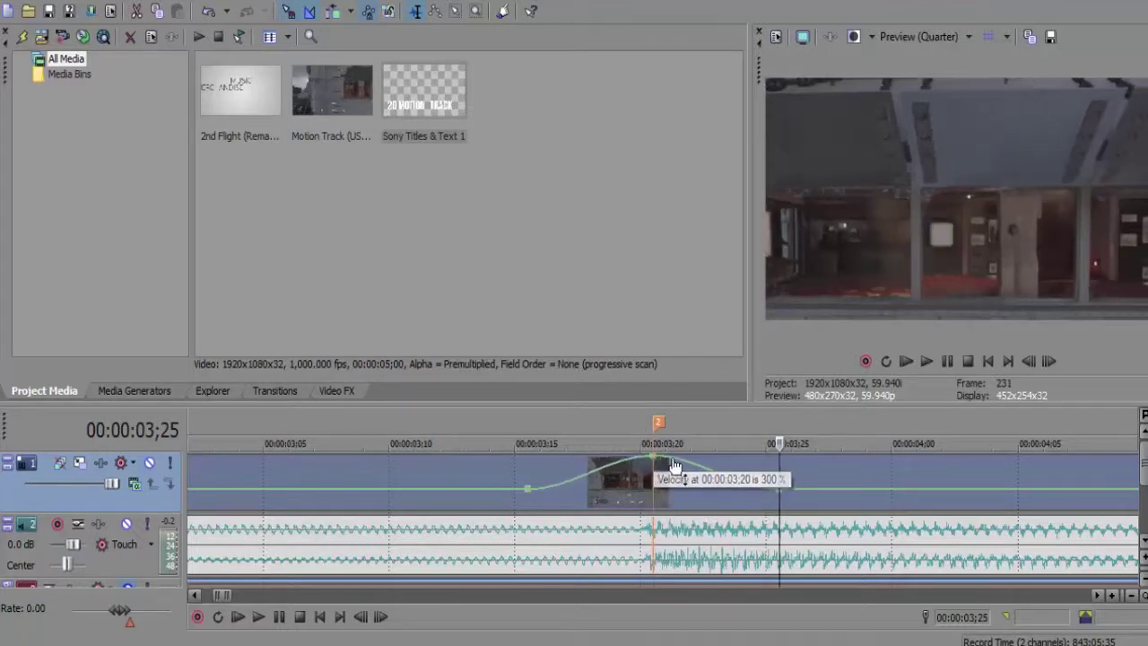
{"action": "right_click", "coordinate": [681, 460]}
{"action": "left_click", "coordinate": [705, 305]}
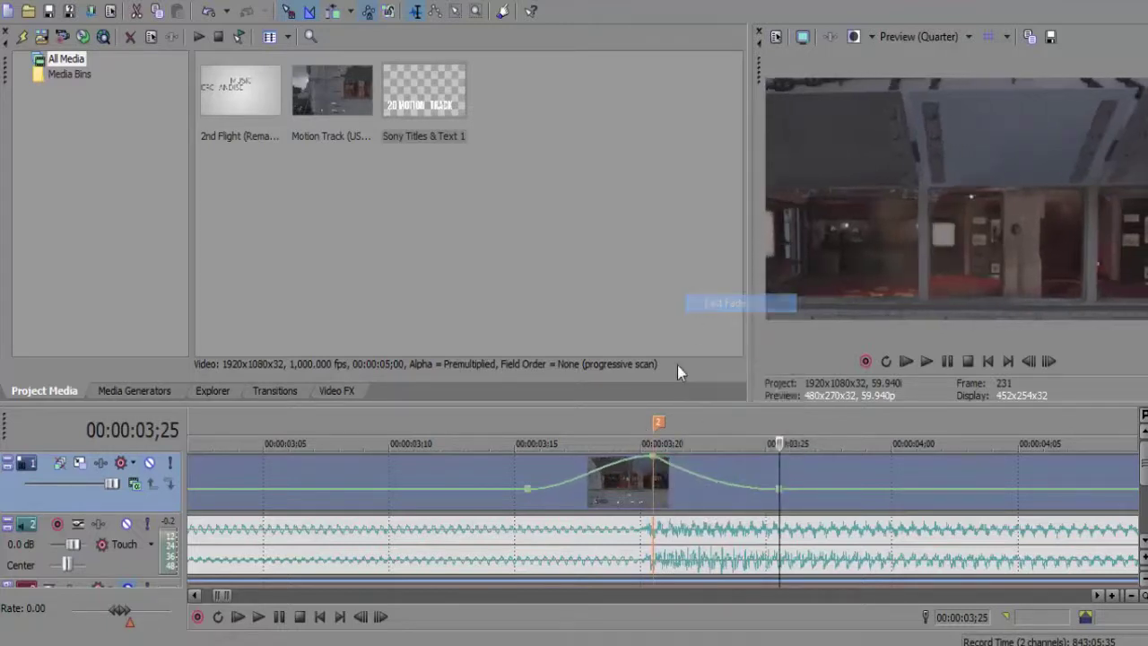
{"action": "right_click", "coordinate": [612, 461]}
{"action": "left_click", "coordinate": [653, 327]}
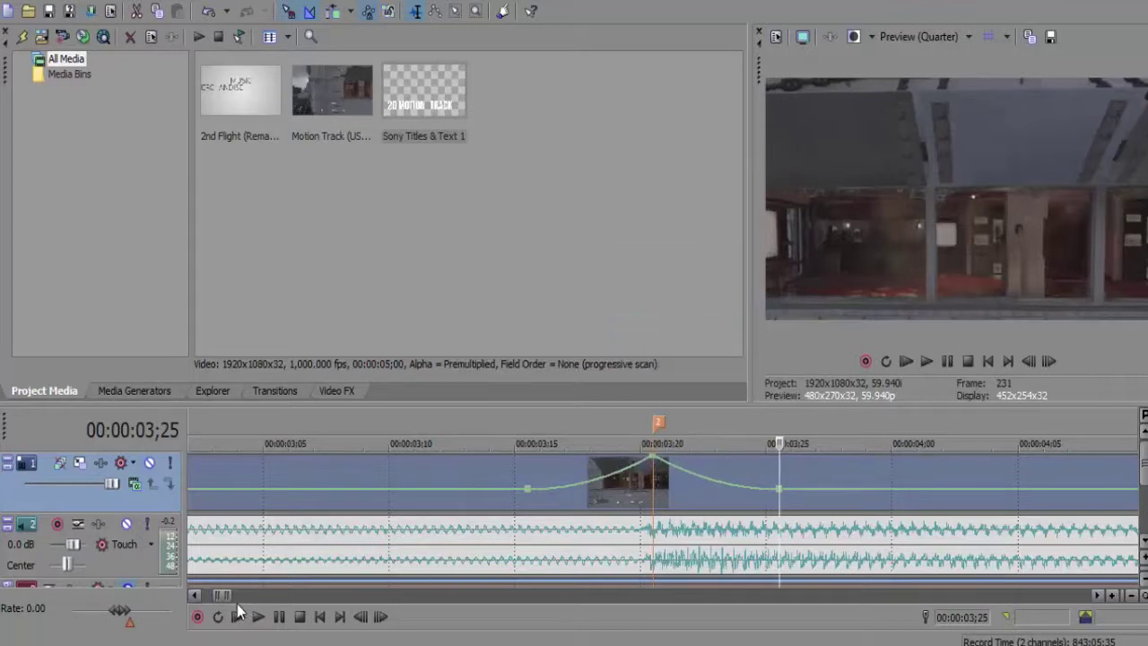
{"action": "scroll", "coordinate": [536, 448], "scroll_direction": "down", "scroll_amount": 4}
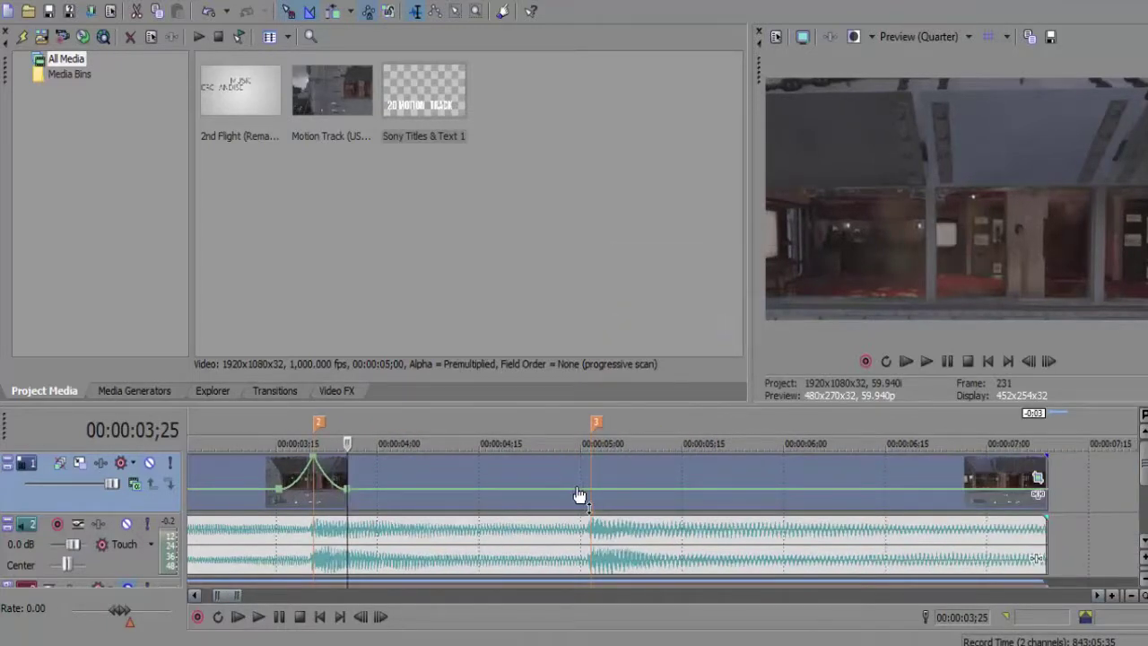
- Add a velocity point at 04;26, six frames before marker 3
{"action": "left_click", "coordinate": [590, 499]}
{"action": "left_click", "coordinate": [360, 617]}
{"action": "left_click", "coordinate": [360, 617]}
{"action": "left_click", "coordinate": [360, 618]}
{"action": "left_click", "coordinate": [361, 617]}
{"action": "left_click", "coordinate": [361, 617]}
{"action": "left_click", "coordinate": [360, 618]}
{"action": "left_click", "coordinate": [360, 617]}
{"action": "left_click", "coordinate": [360, 617]}
{"action": "left_click", "coordinate": [360, 617]}
{"action": "left_click", "coordinate": [360, 617]}
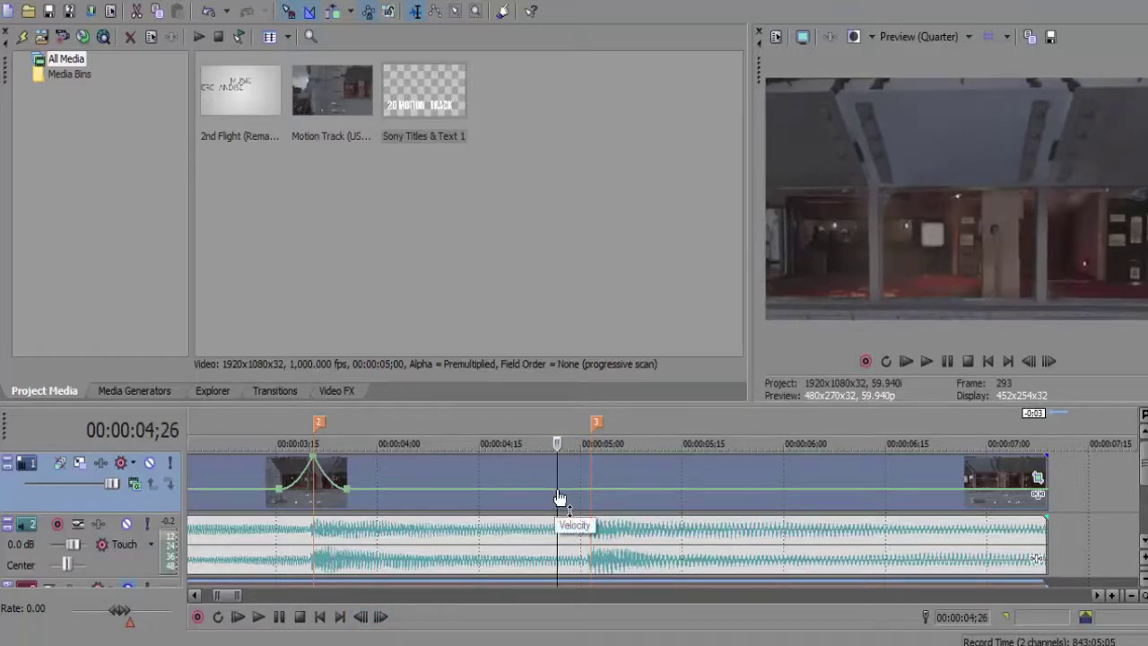
{"action": "double_click", "coordinate": [558, 490]}
- Add a velocity point on the marker 3 beat at about 05;01, after stepping to 05;06
{"action": "left_click", "coordinate": [591, 496]}
{"action": "left_click", "coordinate": [380, 617]}
{"action": "left_click", "coordinate": [380, 617]}
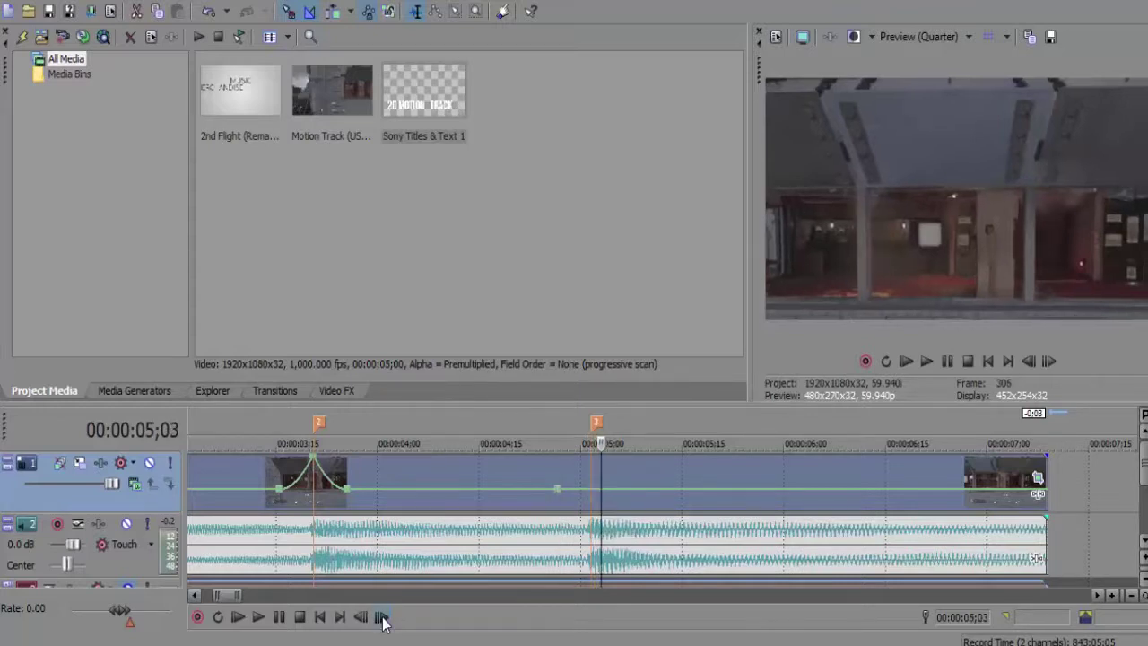
{"action": "left_click", "coordinate": [380, 617]}
{"action": "left_click", "coordinate": [380, 617]}
{"action": "left_click", "coordinate": [380, 618]}
{"action": "left_click", "coordinate": [380, 617]}
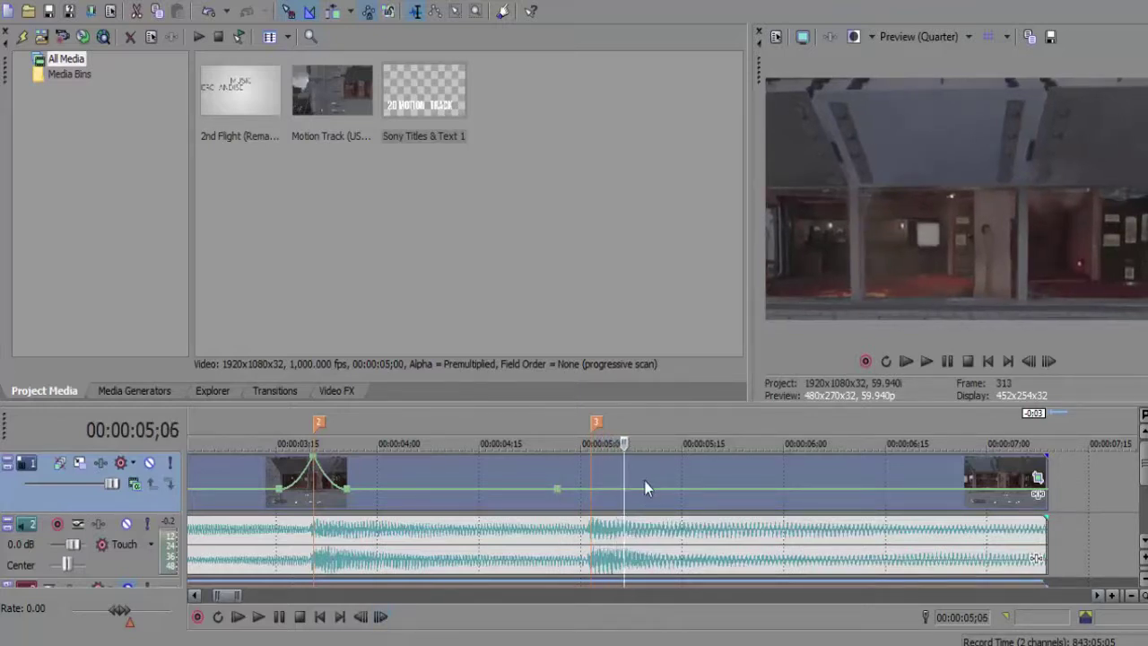
{"action": "double_click", "coordinate": [592, 490]}
- Raise the marker 3 point to 300% and apply Slow Fade and Fast Fade to the adjoining segments
{"action": "left_click_drag", "start_coordinate": [592, 490], "coordinate": [592, 455]}
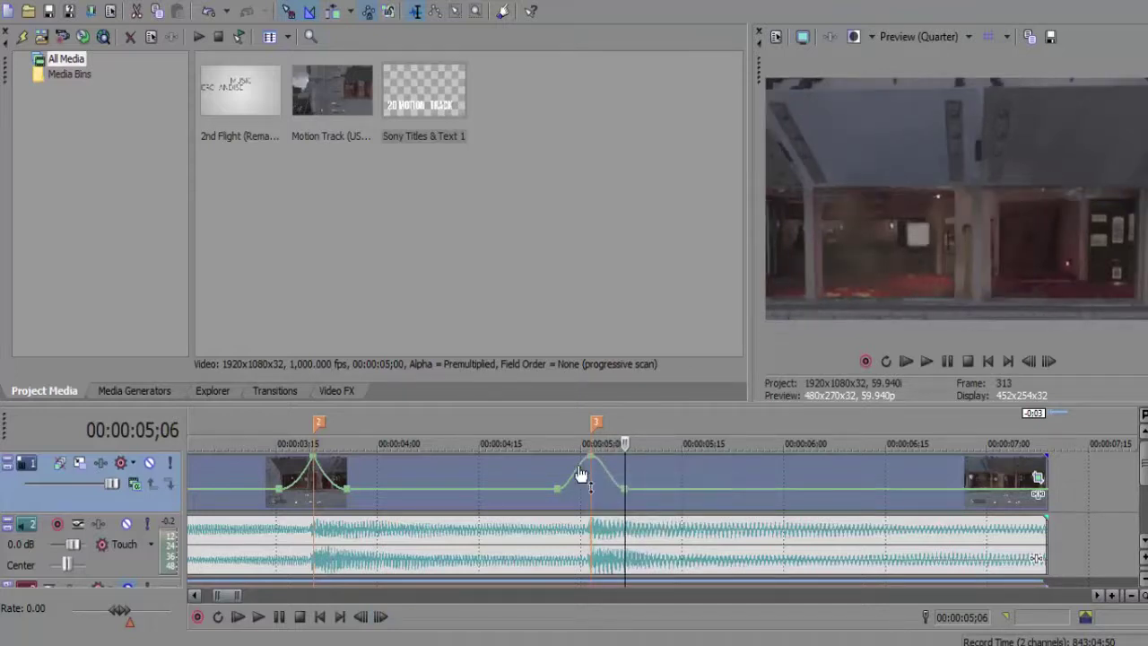
{"action": "right_click", "coordinate": [590, 455]}
{"action": "left_click", "coordinate": [641, 329]}
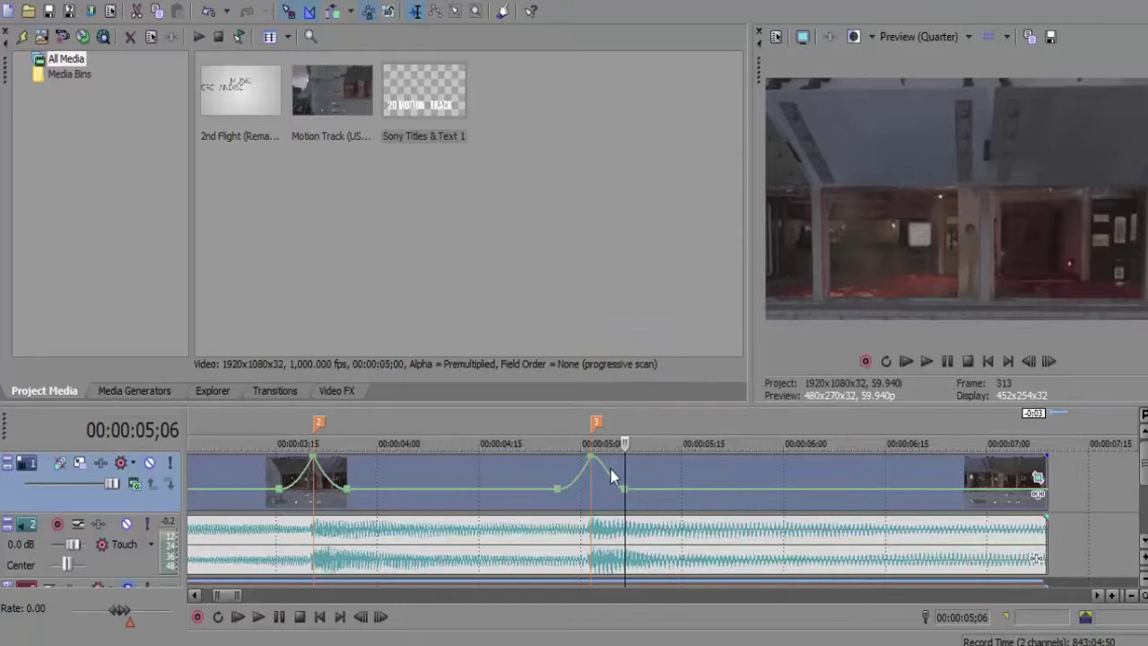
{"action": "right_click", "coordinate": [610, 475]}
{"action": "right_click", "coordinate": [604, 461]}
{"action": "left_click", "coordinate": [645, 314]}
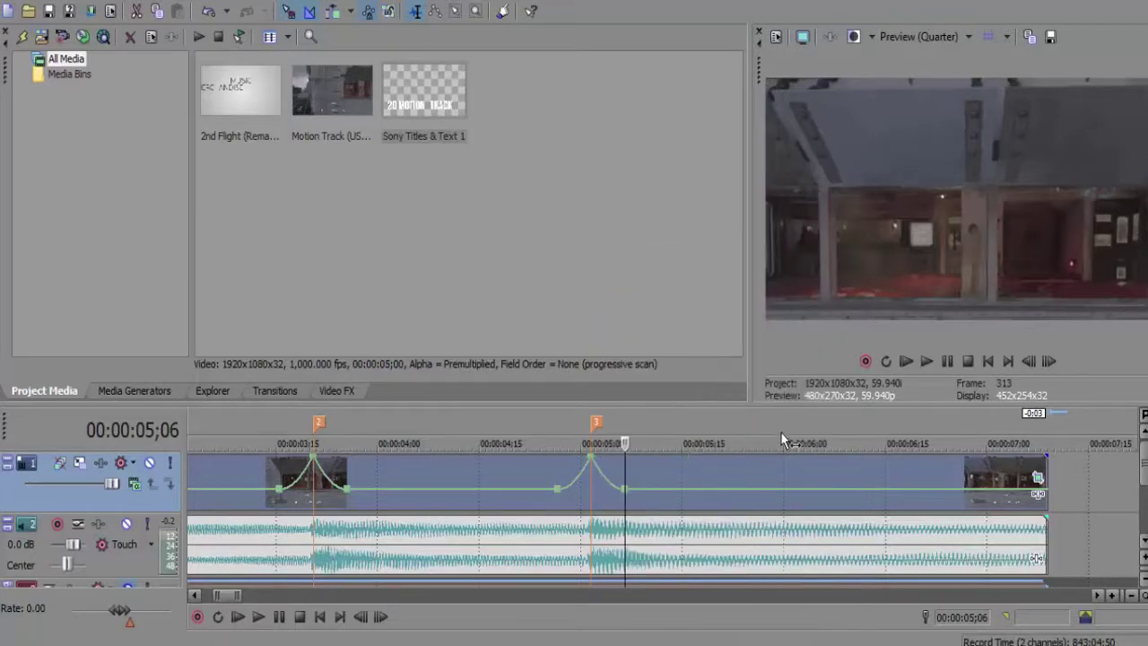
- Open the Motion Track clip's Event Pan/Crop window and step the playhead back to 00:00:07;03
{"action": "left_click", "coordinate": [1038, 494]}
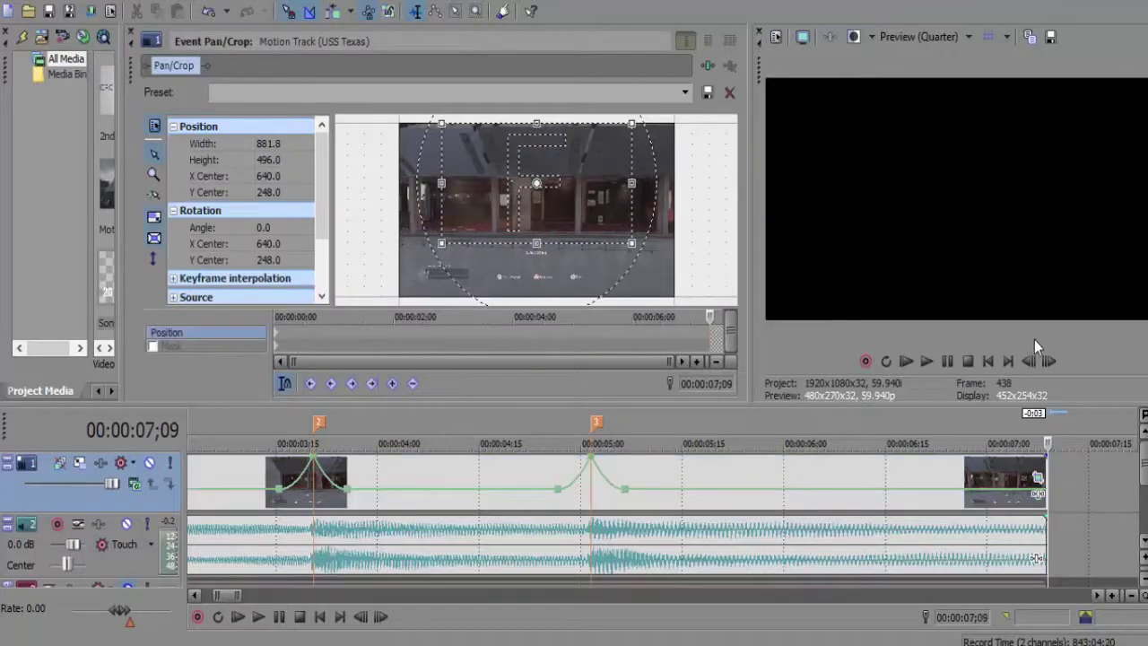
{"action": "left_click", "coordinate": [1029, 361]}
{"action": "left_click", "coordinate": [1029, 361]}
{"action": "left_click", "coordinate": [1028, 360]}
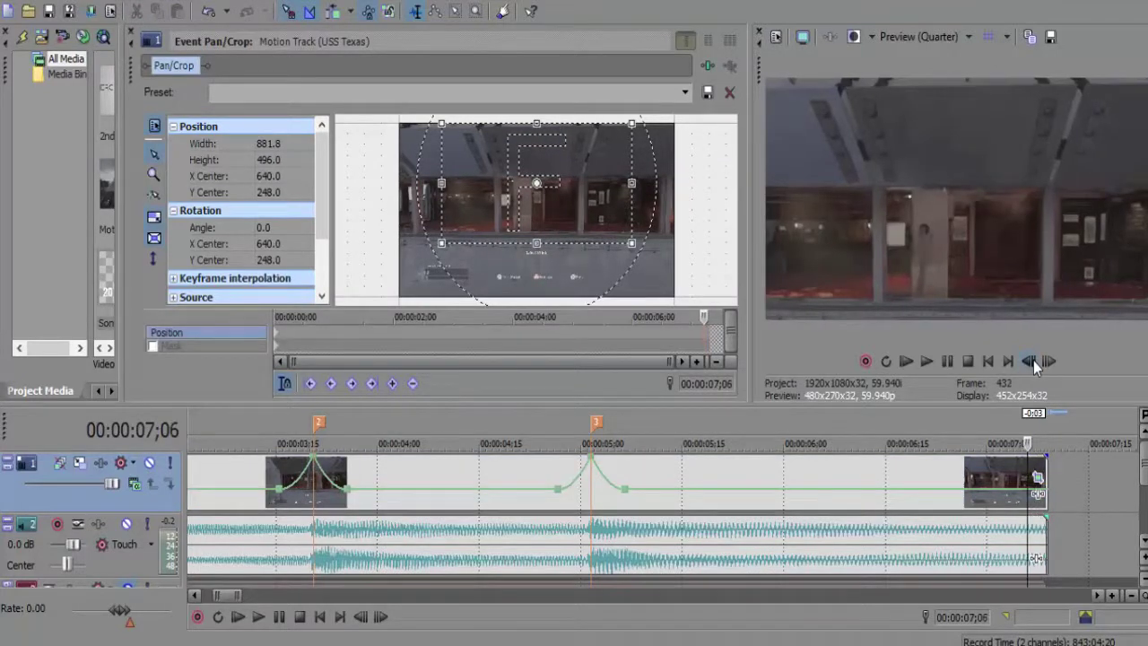
{"action": "left_click", "coordinate": [1029, 361]}
{"action": "left_click", "coordinate": [1032, 360]}
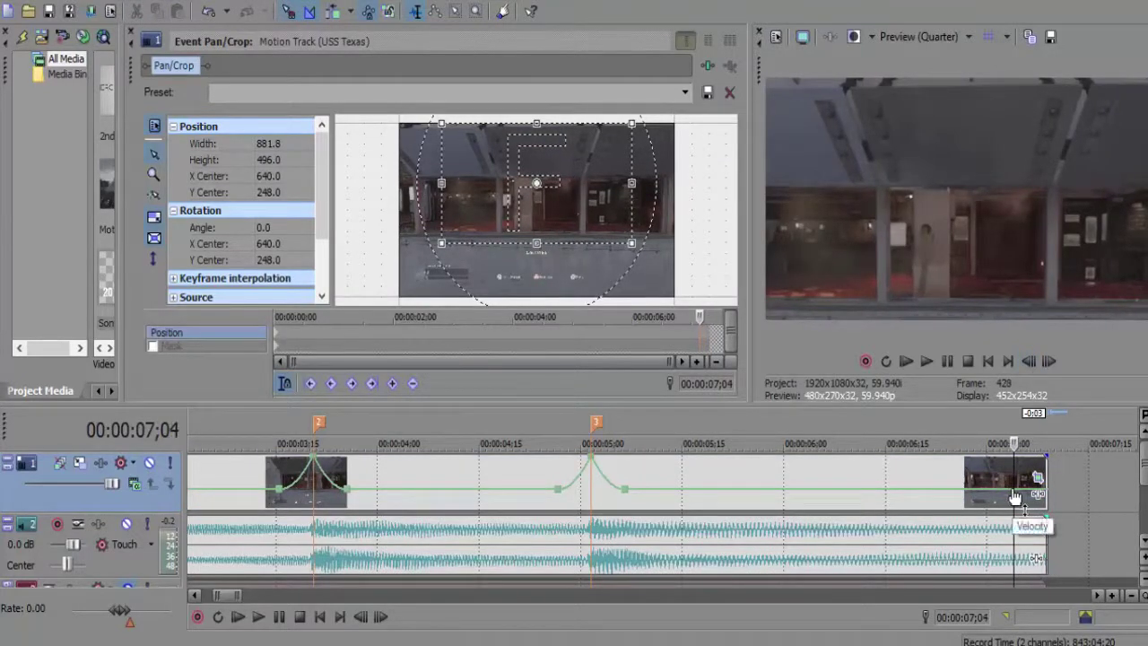
{"action": "key", "text": "Left"}
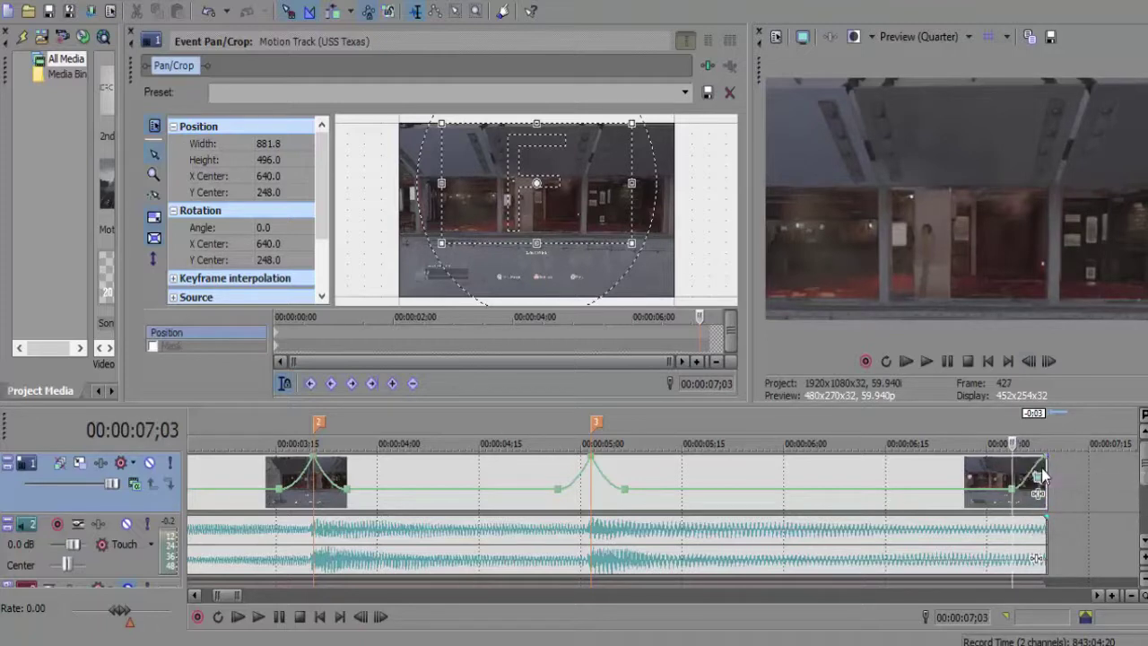
- Give the velocity envelope's final segment a Slow Fade curve and return to the project start
{"action": "right_click", "coordinate": [1038, 475]}
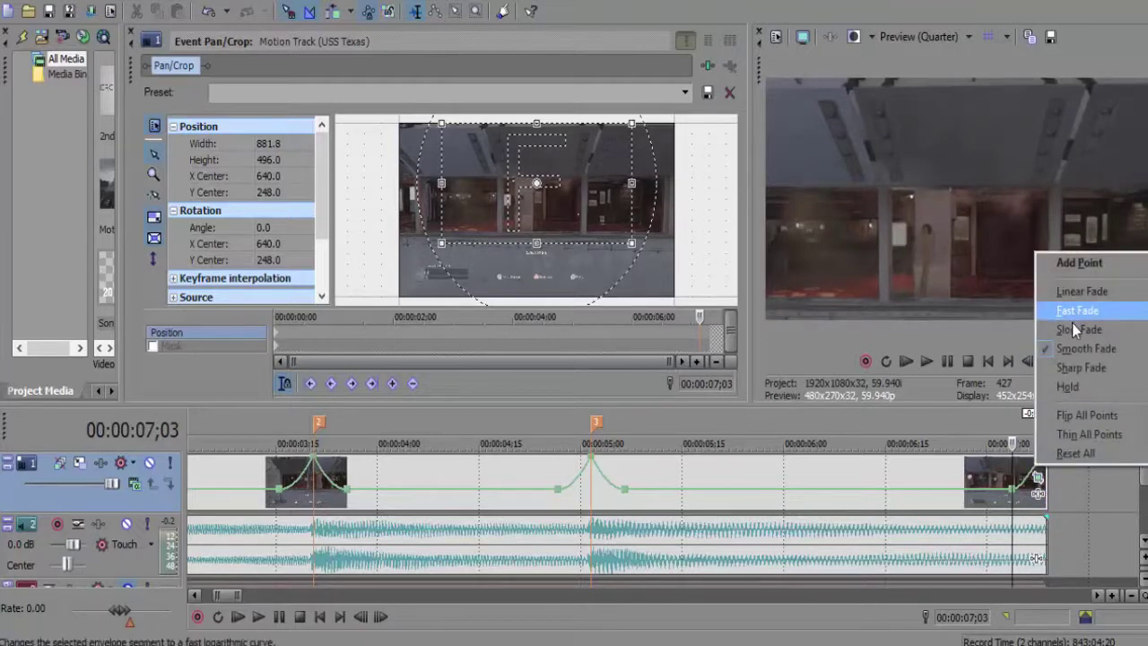
{"action": "left_click", "coordinate": [1072, 324]}
{"action": "left_click", "coordinate": [908, 362]}
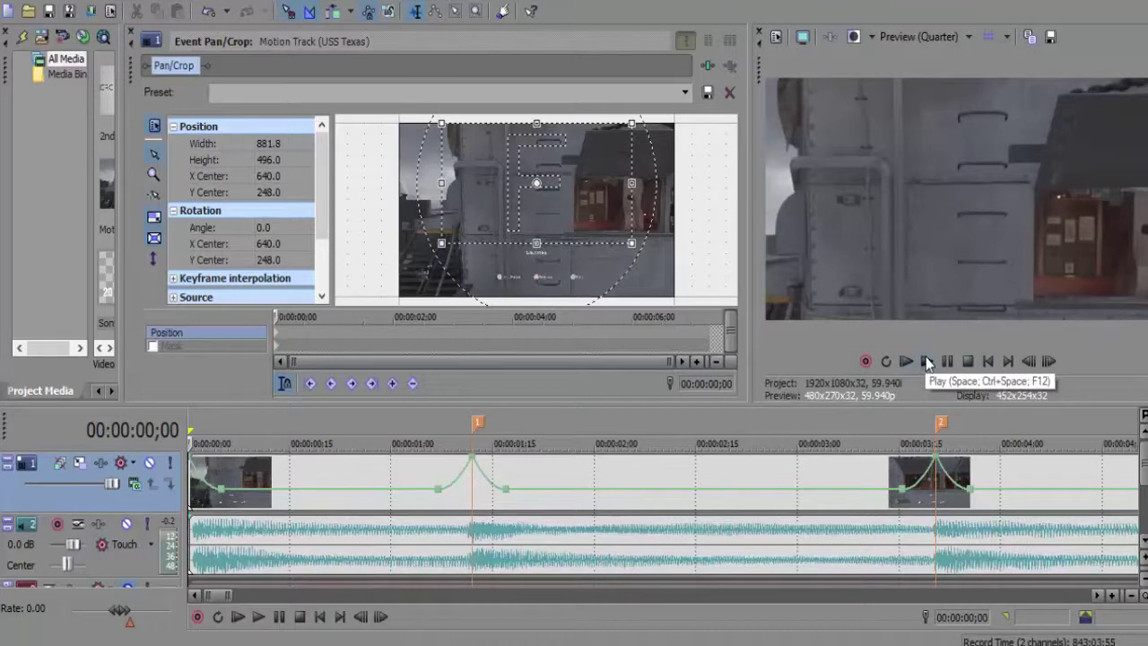
- Preview the clip's playback, then close the Event Pan/Crop window
{"action": "left_click", "coordinate": [925, 362]}
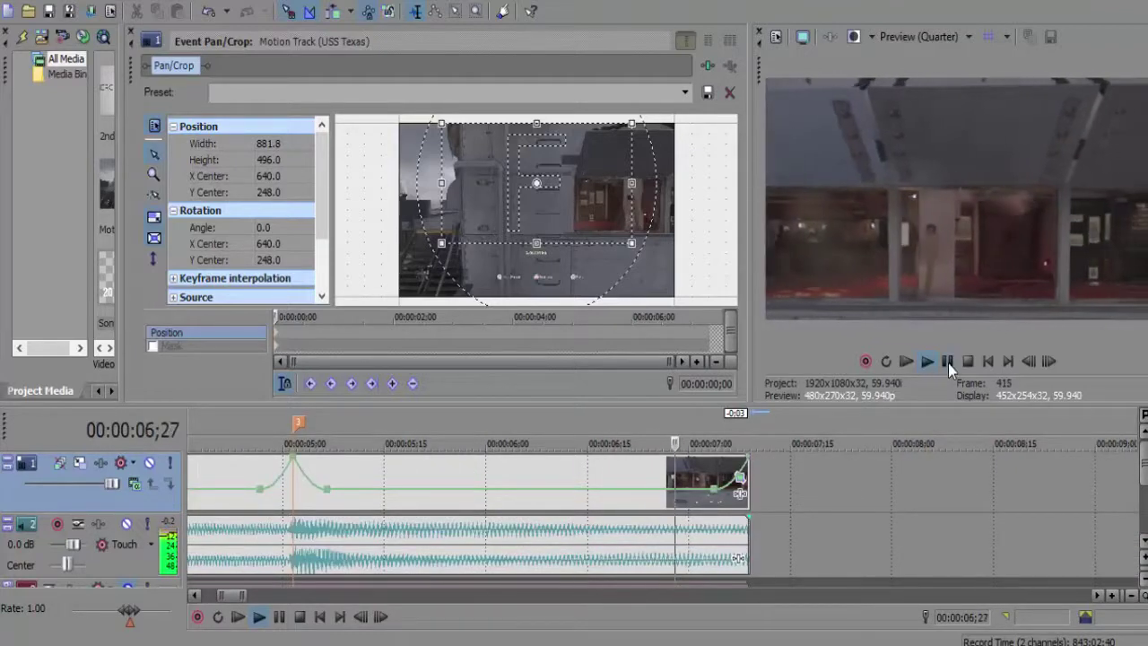
{"action": "left_click", "coordinate": [947, 361]}
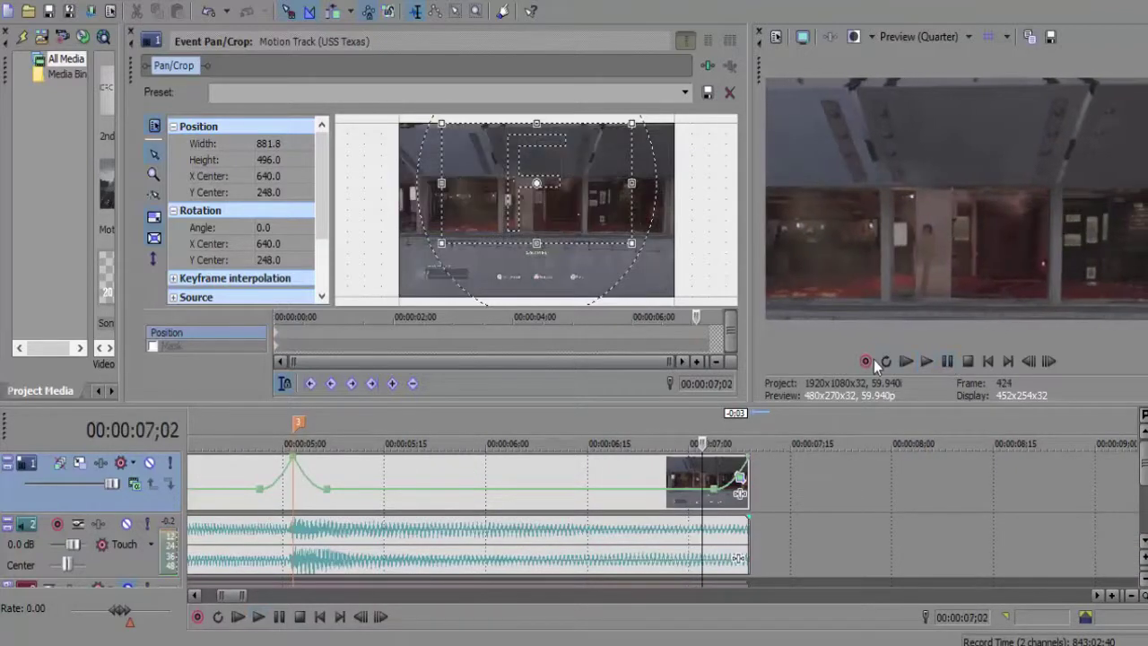
{"action": "left_click", "coordinate": [130, 37]}
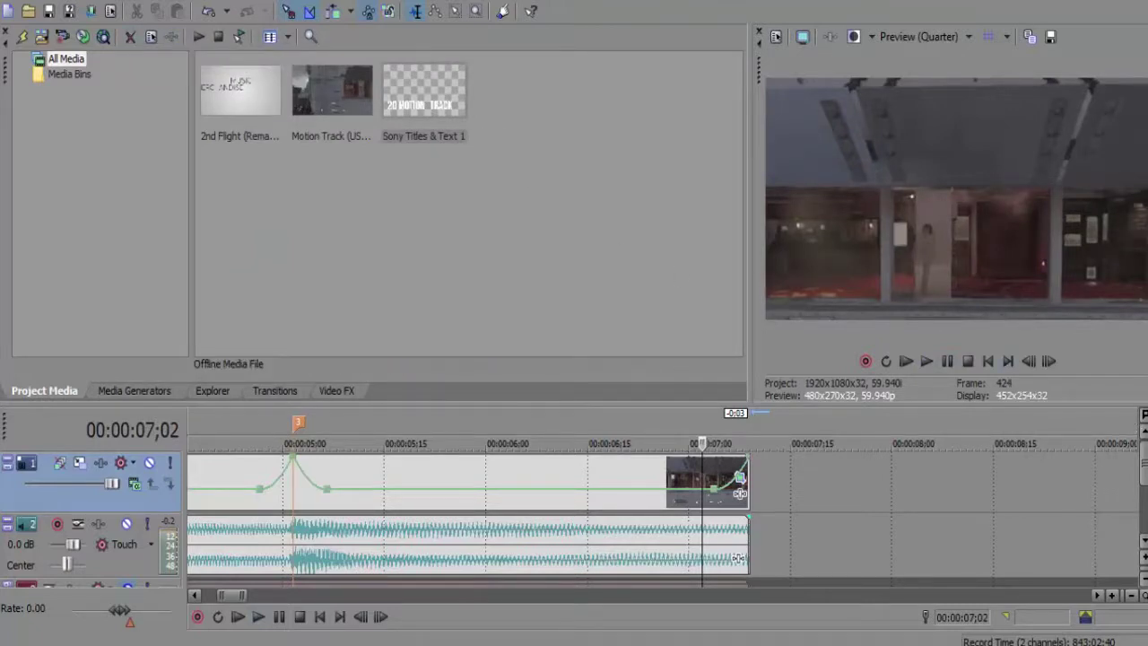
- Return the playhead to 00:00:00;00 and play a short preview before pausing
{"action": "left_click", "coordinate": [320, 617]}
{"action": "left_click", "coordinate": [259, 617]}
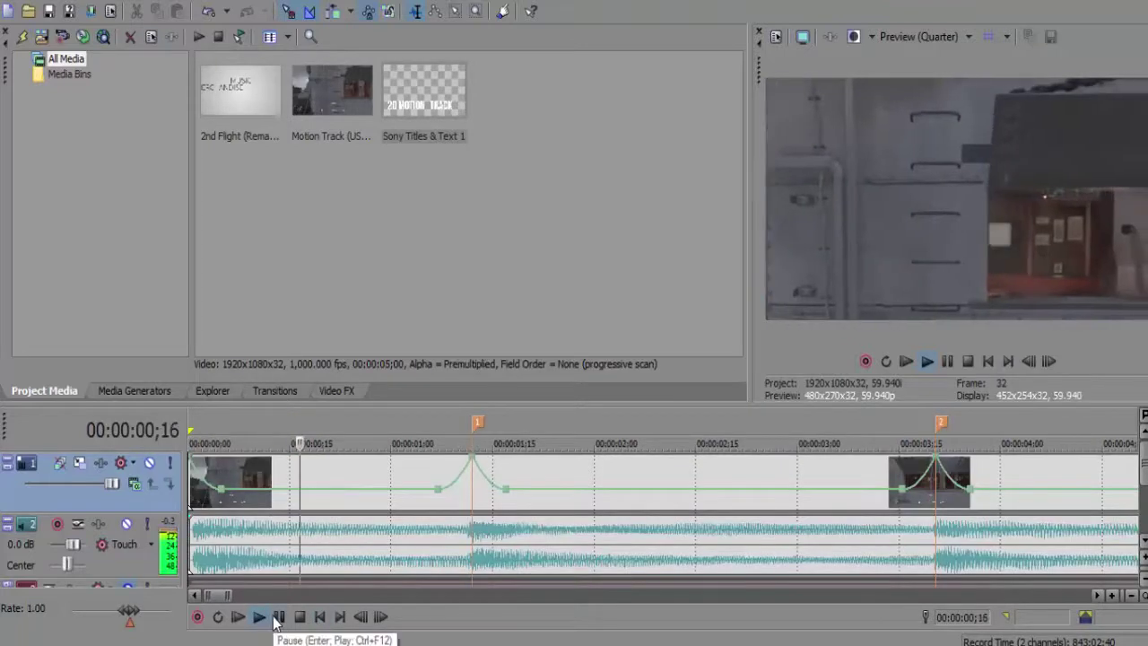
{"action": "left_click", "coordinate": [277, 617]}
{"action": "left_click", "coordinate": [320, 617]}
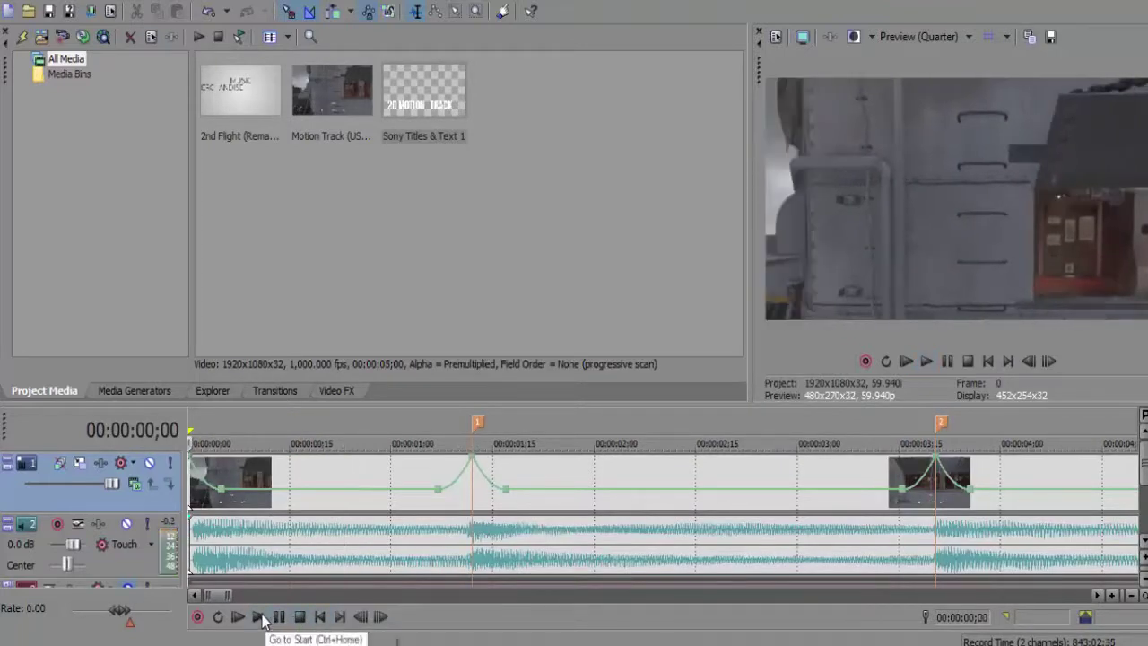